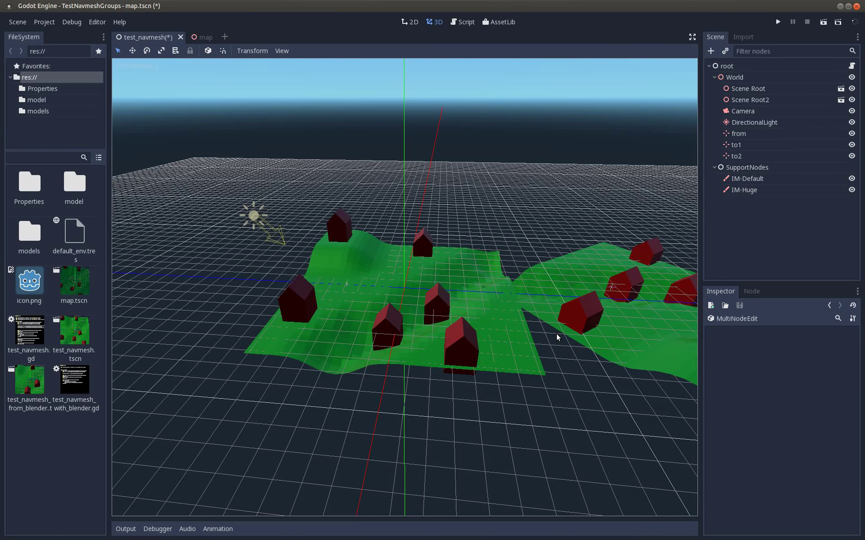
# Add a Navigation node as a child of the scene root.
pyautogui.moveTo(463, 185); pyautogui.dragTo(478, 222, button='middle')
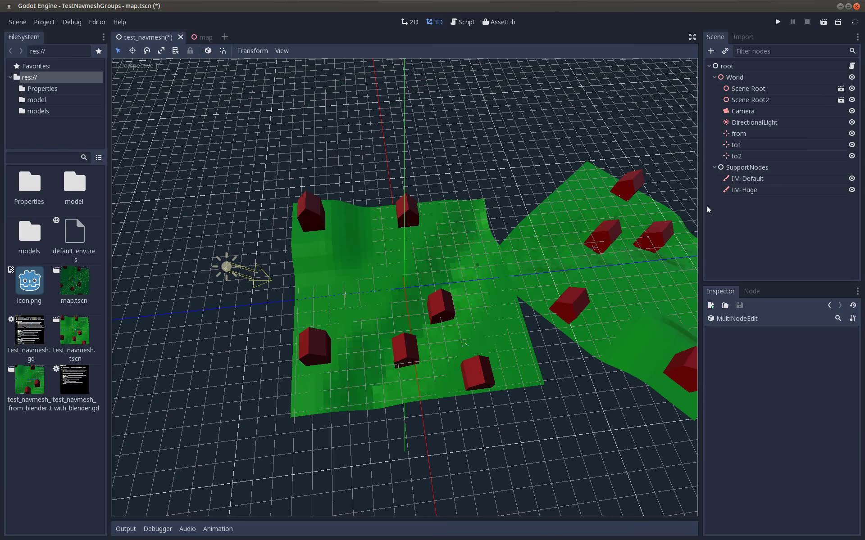
pyautogui.moveTo(505, 313); pyautogui.dragTo(546, 311, button='middle')
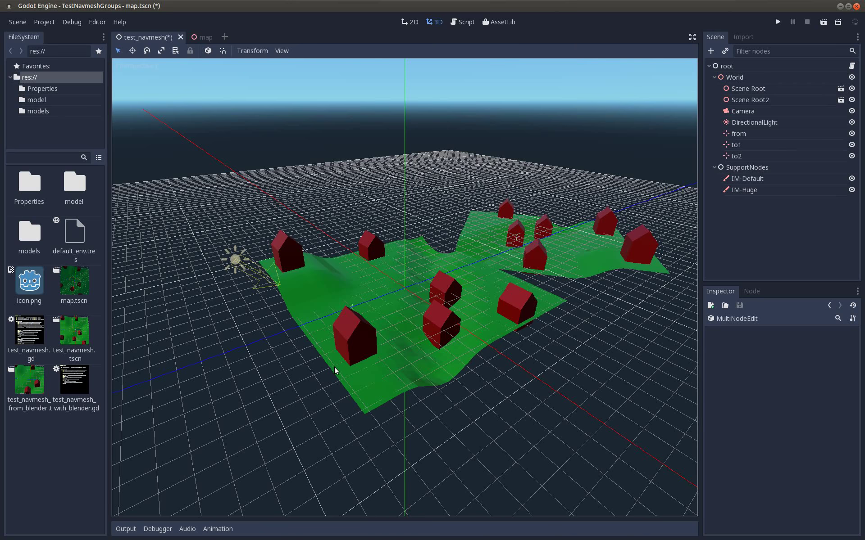
pyautogui.moveTo(568, 298); pyautogui.dragTo(633, 317, button='middle')
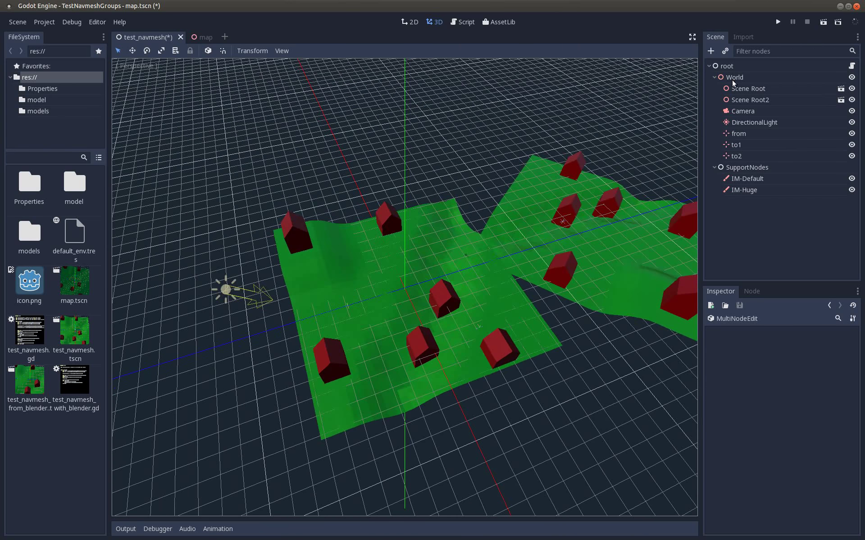
pyautogui.click(726, 67)
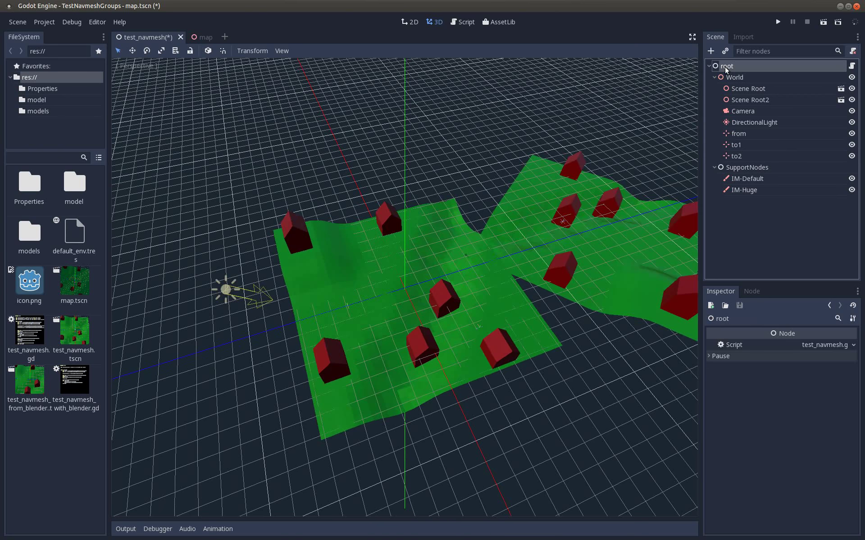
pyautogui.rightClick(725, 67)
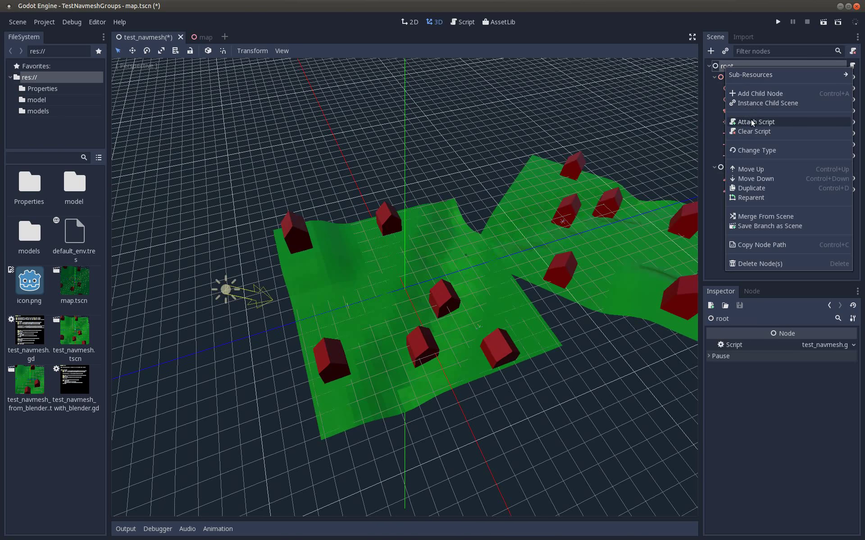
pyautogui.click(749, 94)
pyautogui.doubleClick(184, 143)
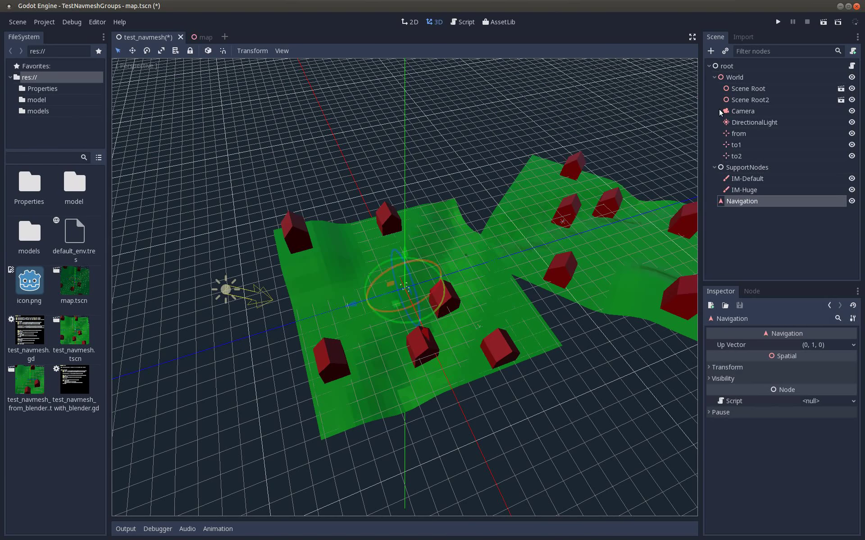
# Add a NavigationMeshInstance under Navigation and give it a new NavigationMesh resource.
pyautogui.rightClick(747, 203)
pyautogui.click(752, 216)
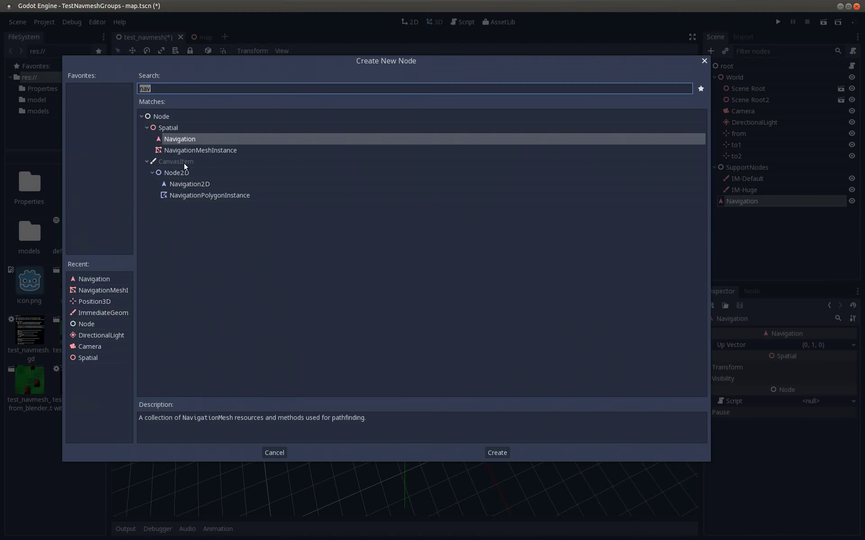
pyautogui.doubleClick(183, 150)
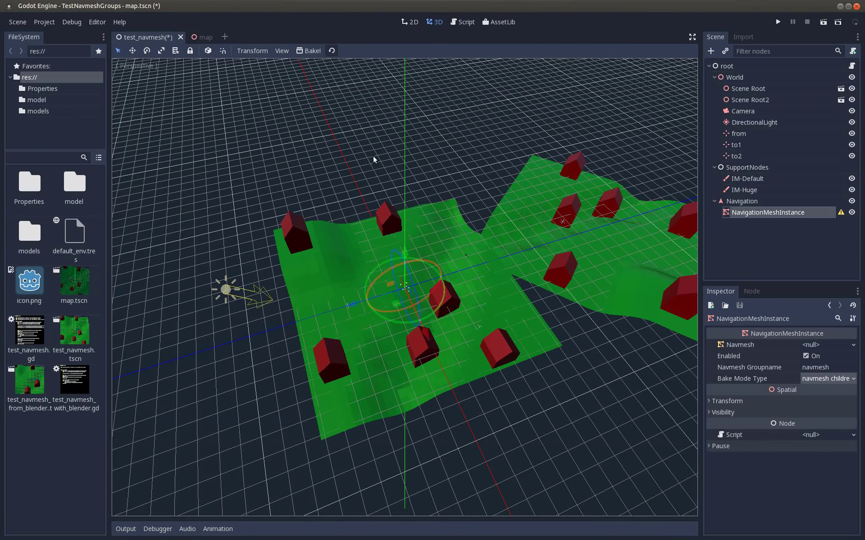
pyautogui.click(816, 345)
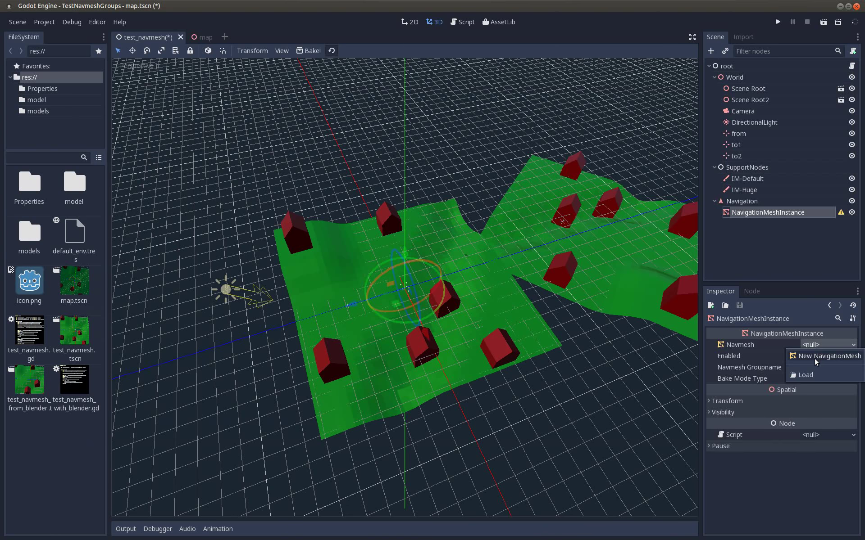
pyautogui.click(814, 358)
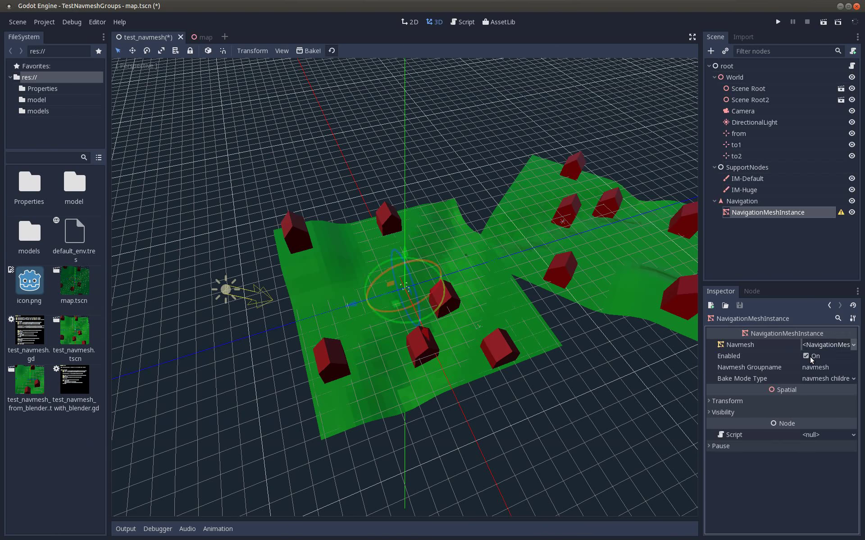
# Keep the navmesh Bake Mode Type set to navmesh children.
pyautogui.click(733, 245)
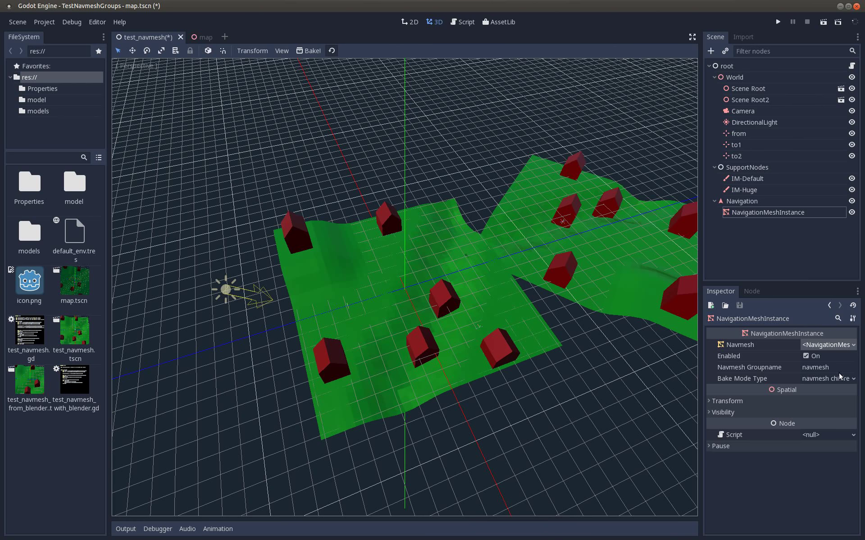
pyautogui.click(815, 380)
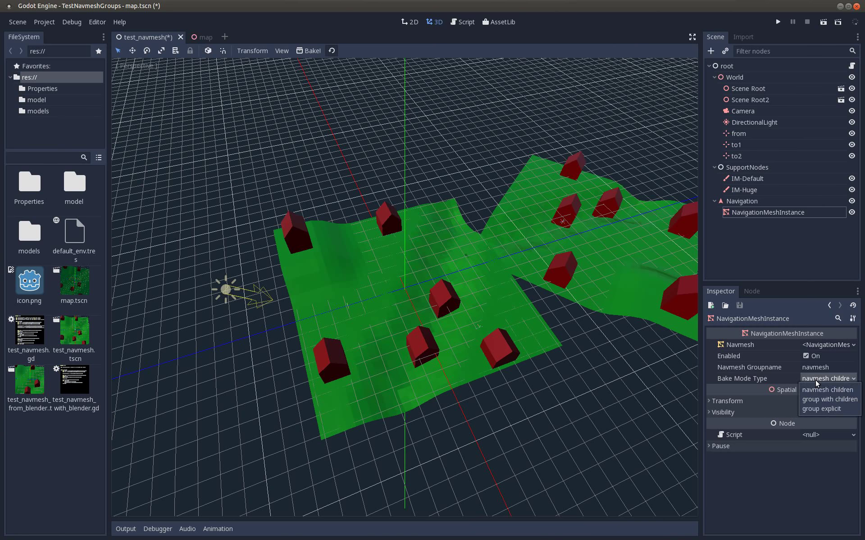
pyautogui.click(837, 391)
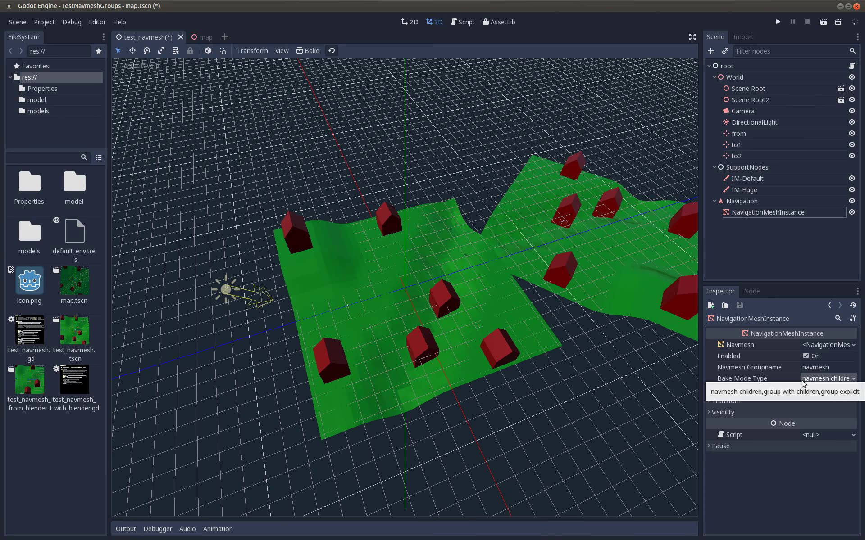
# Move Scene Root and Scene Root2 under the NavigationMeshInstance and bake the navigation mesh.
pyautogui.click(735, 93)
pyautogui.keyDown('shift'); pyautogui.click(741, 100); pyautogui.keyUp('shift')
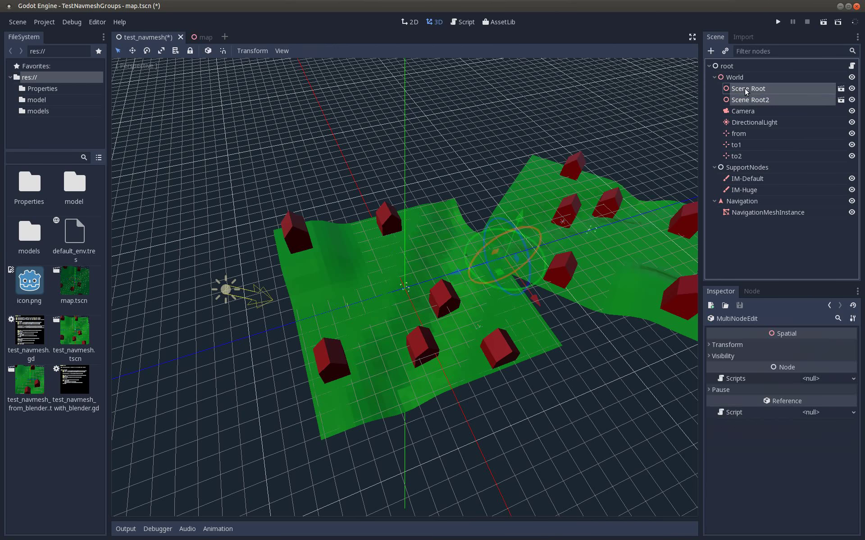
pyautogui.moveTo(747, 92); pyautogui.dragTo(781, 217)
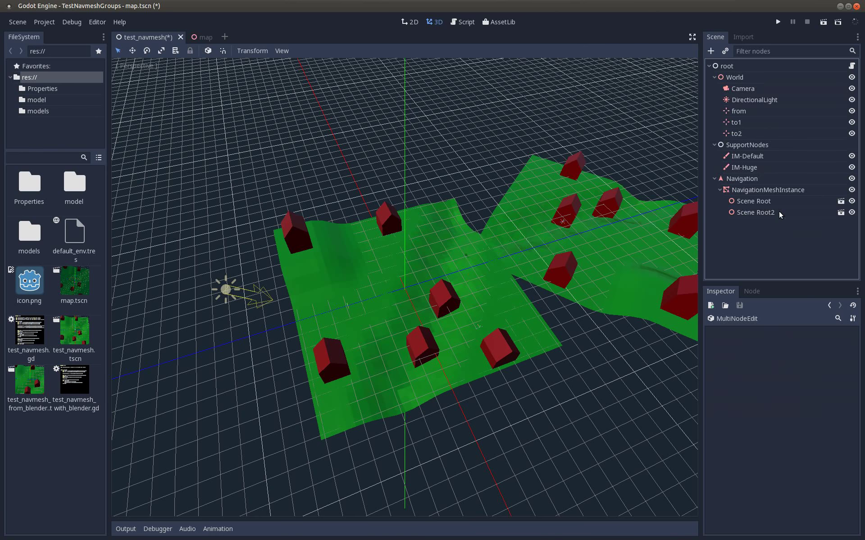
pyautogui.click(764, 192)
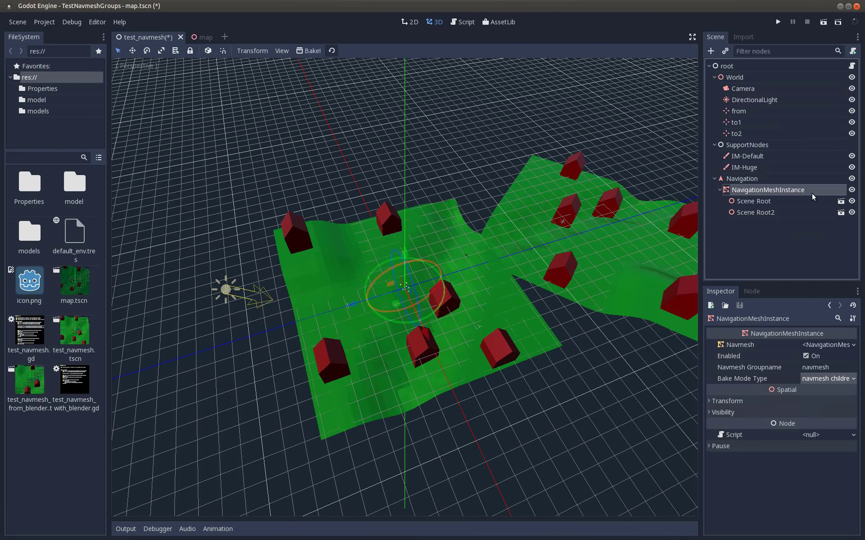
pyautogui.click(311, 51)
# Move Scene Root and Scene Root2 back under World.
pyautogui.moveTo(414, 181); pyautogui.dragTo(419, 195, button='middle')
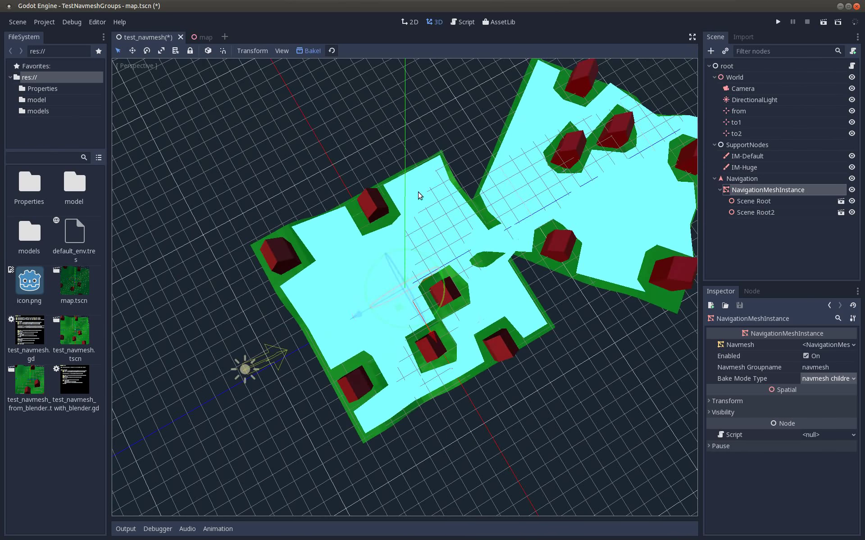
pyautogui.moveTo(342, 238); pyautogui.dragTo(394, 204, button='middle')
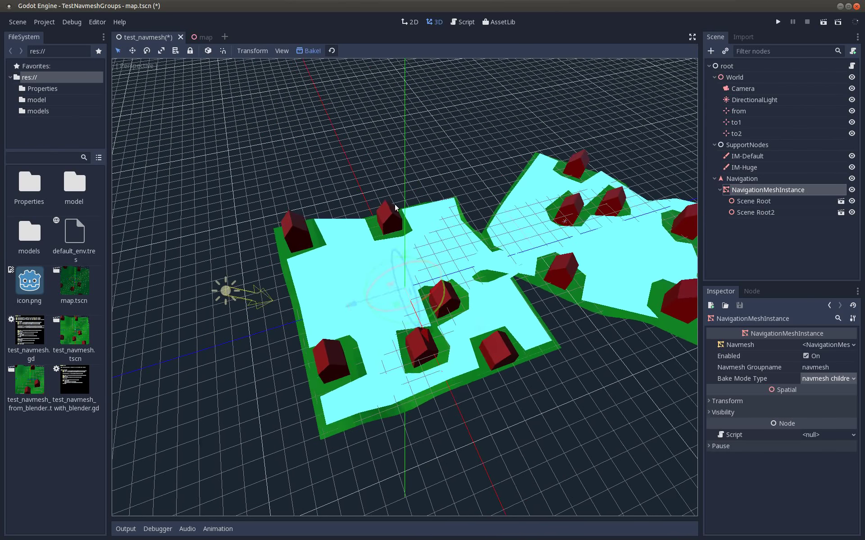
pyautogui.click(748, 213)
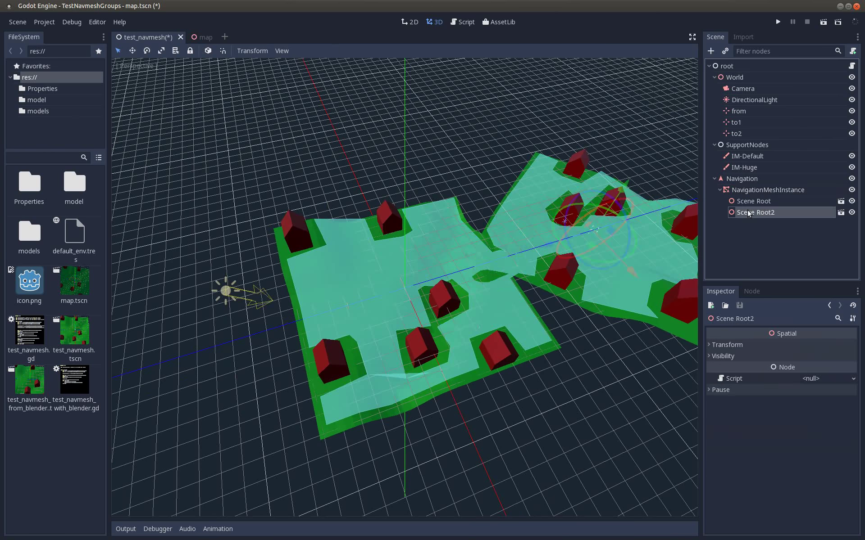
pyautogui.keyDown('shift'); pyautogui.click(748, 202); pyautogui.keyUp('shift')
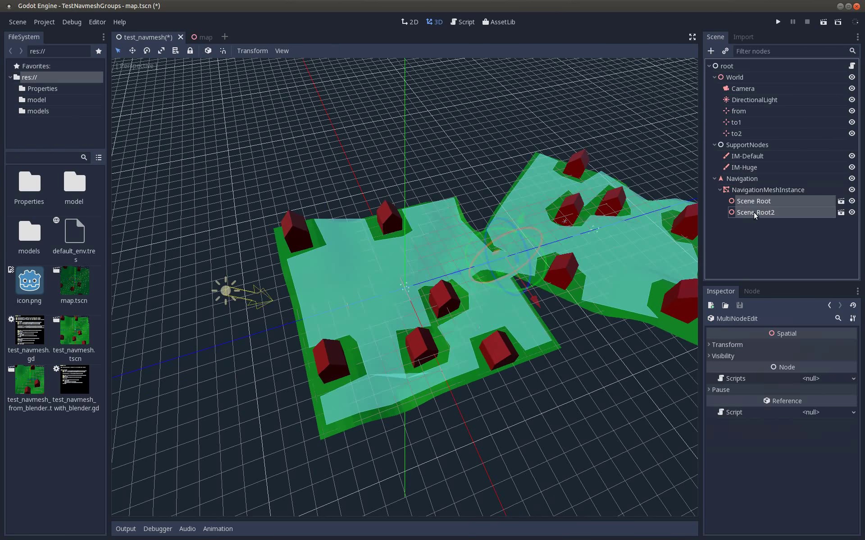
pyautogui.moveTo(757, 203); pyautogui.dragTo(744, 86)
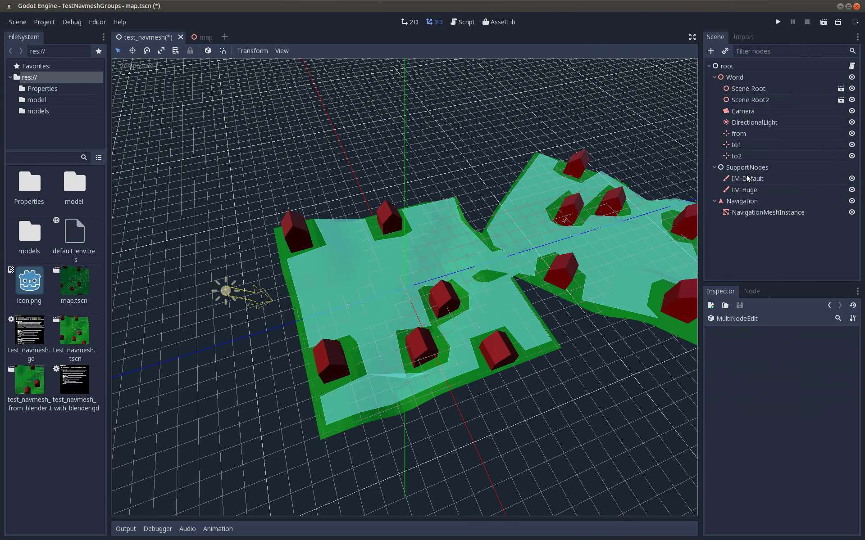
# Set the NavigationMeshInstance Bake Mode Type to group with children.
pyautogui.click(744, 212)
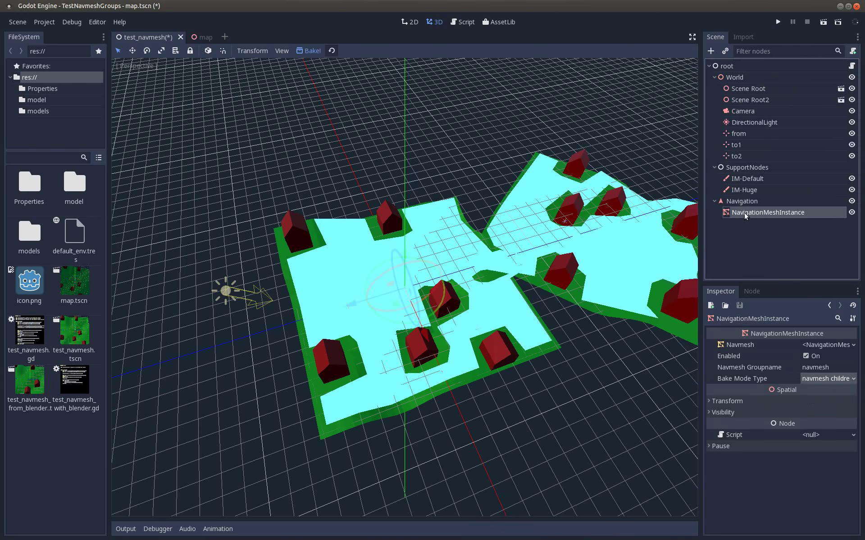
pyautogui.click(849, 379)
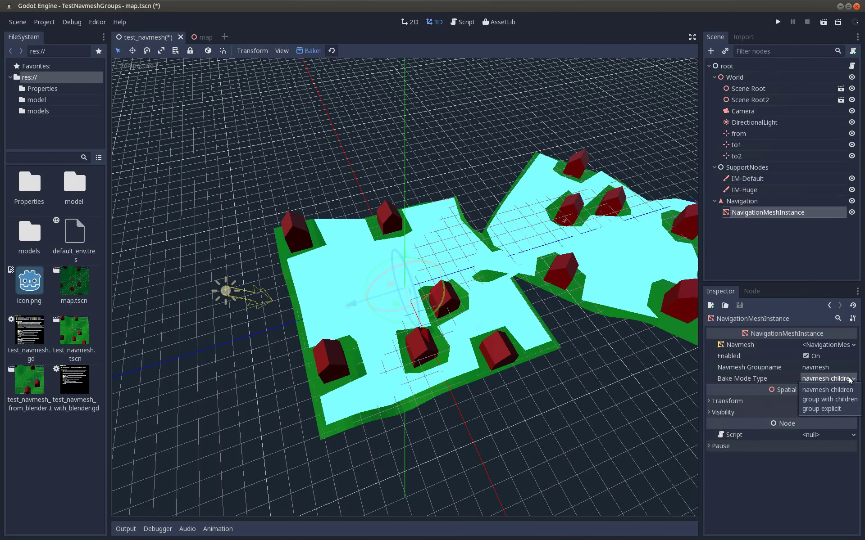
pyautogui.click(819, 398)
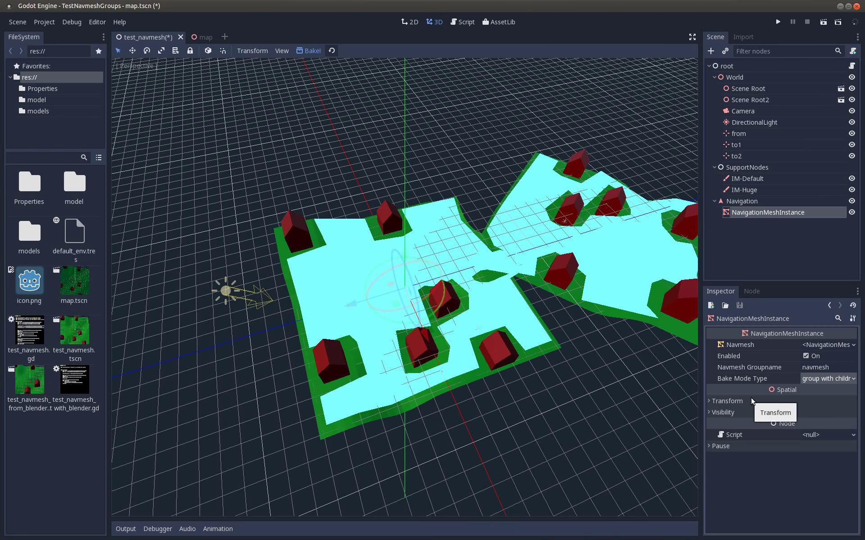
pyautogui.click(748, 88)
pyautogui.click(761, 212)
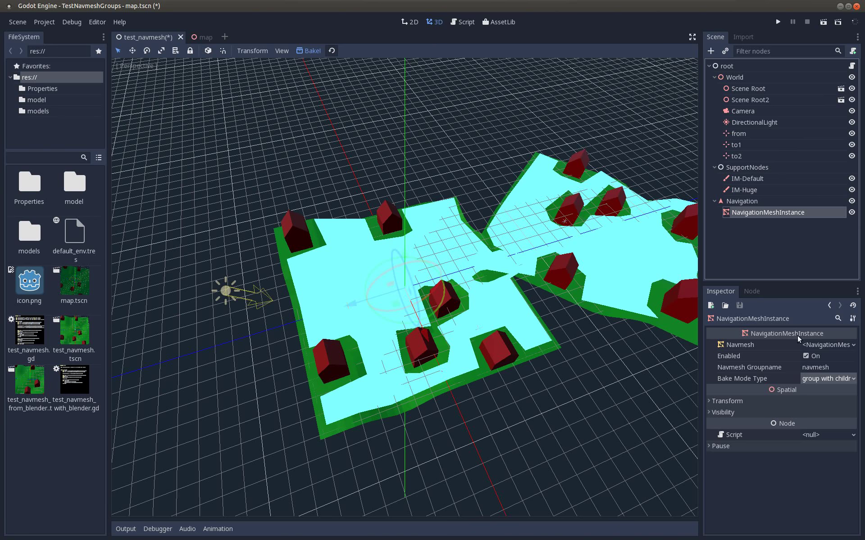
# Add the Scene Root terrain instance to the 'navmesh' group.
pyautogui.click(740, 91)
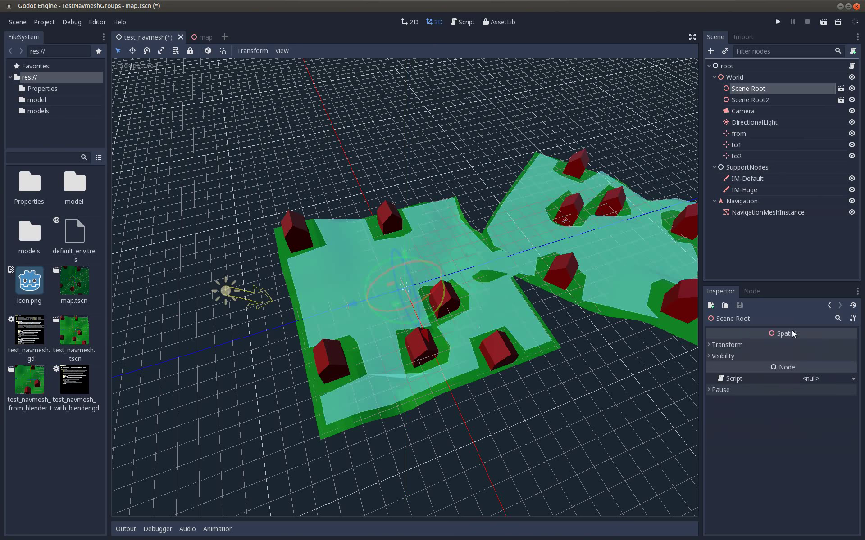
pyautogui.click(755, 292)
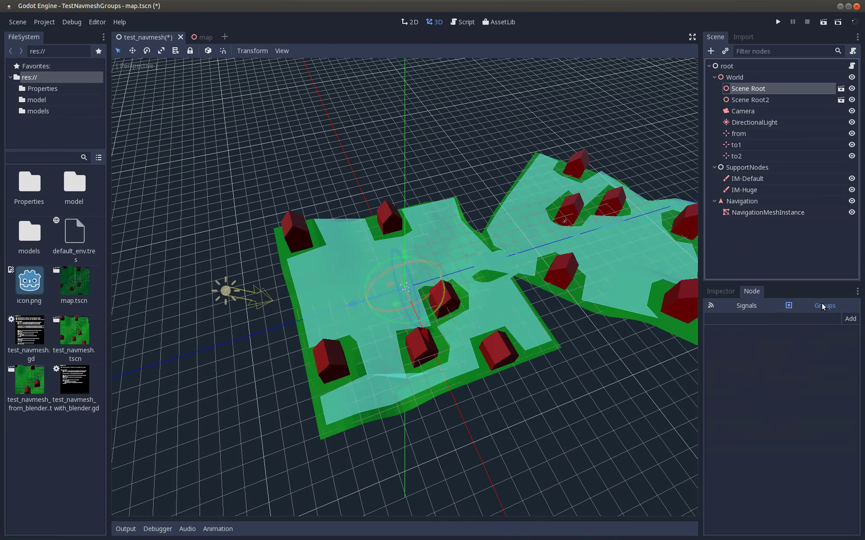
pyautogui.click(782, 320)
pyautogui.write('na')
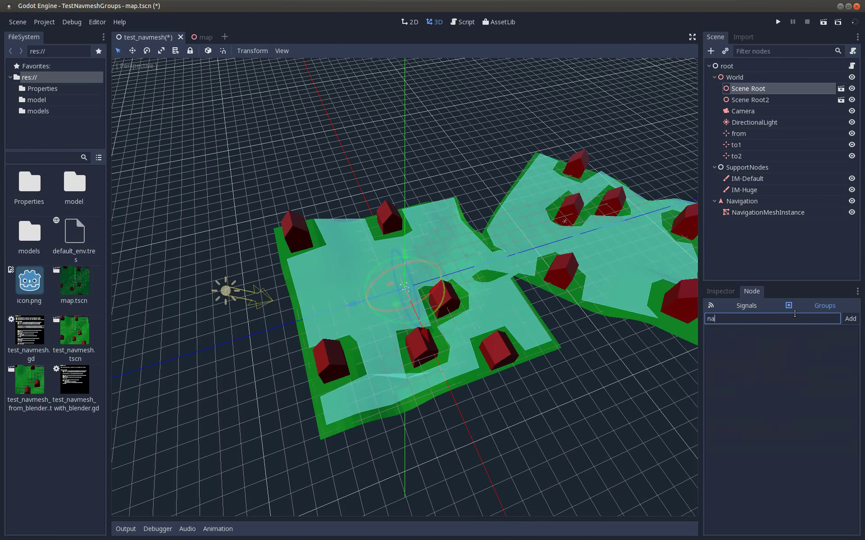
pyautogui.write('vmesh')
pyautogui.press('Return')
# Bake the navigation mesh, then add Scene Root2 to the 'navmesh' group.
pyautogui.click(761, 212)
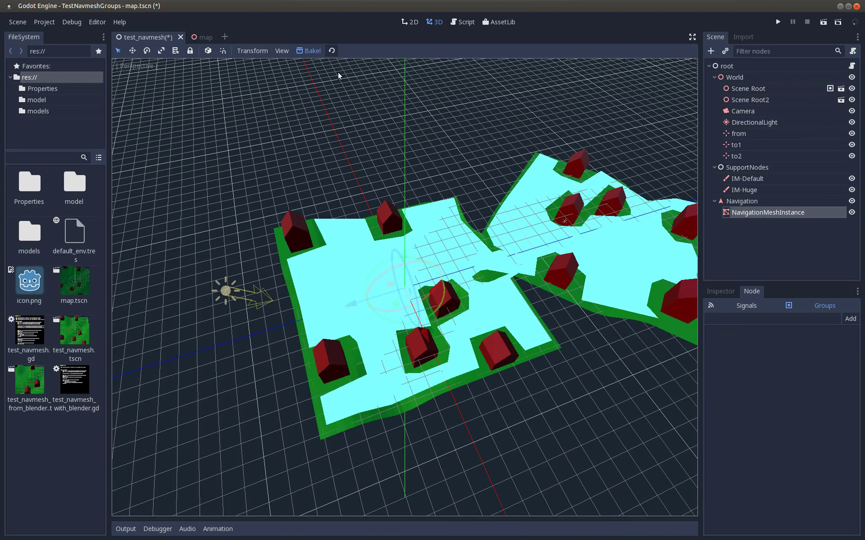
pyautogui.click(309, 51)
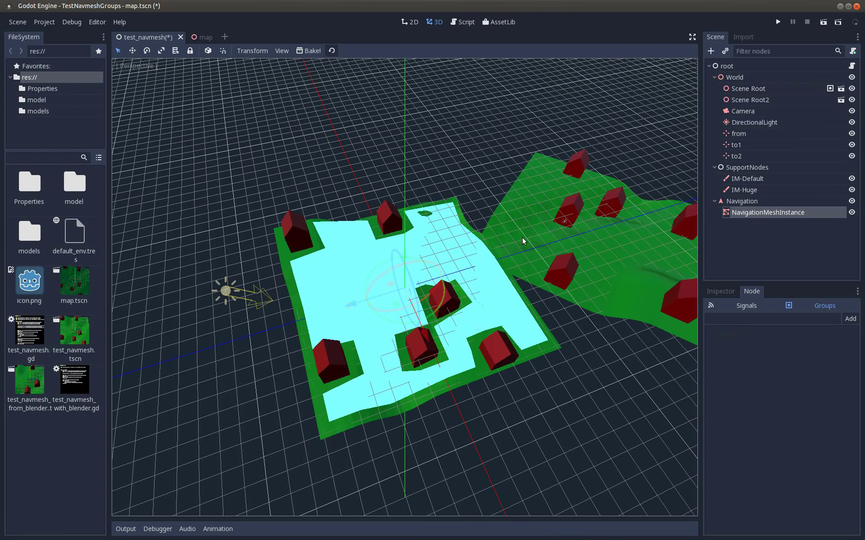
pyautogui.click(750, 100)
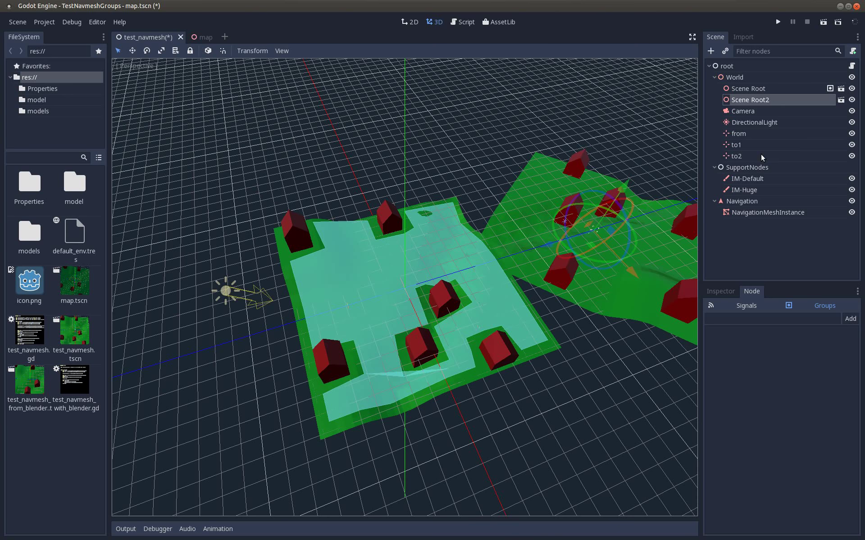
pyautogui.click(833, 301)
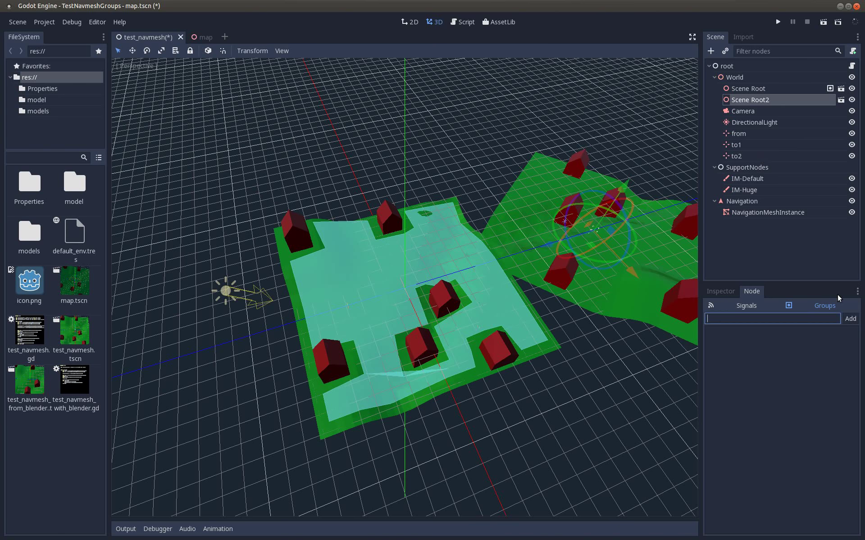
pyautogui.write('navmesh')
pyautogui.press('Return')
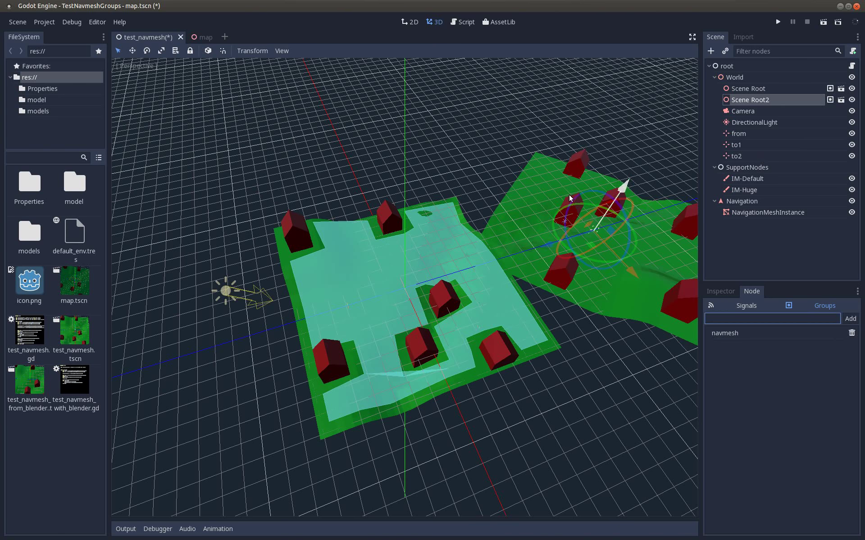
# Rebake the navigation mesh so it covers both terrain pieces.
pyautogui.click(733, 211)
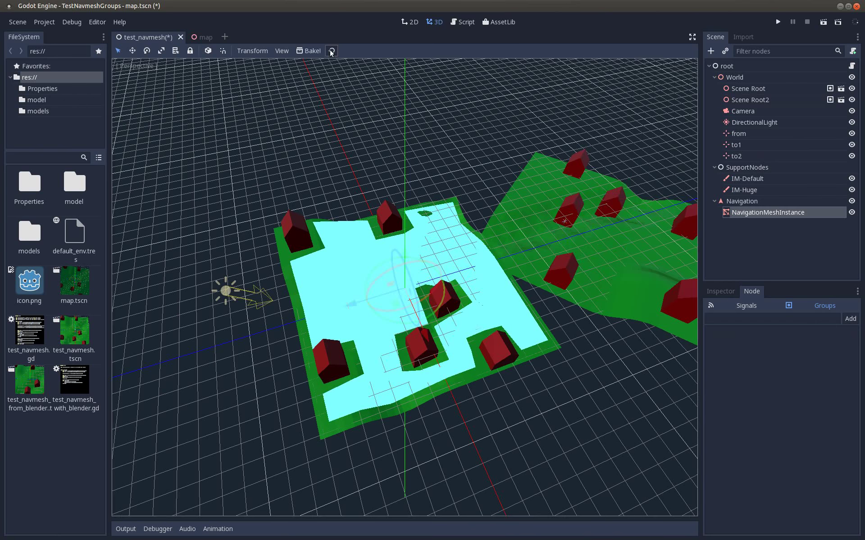
pyautogui.click(312, 50)
pyautogui.moveTo(455, 166); pyautogui.dragTo(667, 196, button='middle')
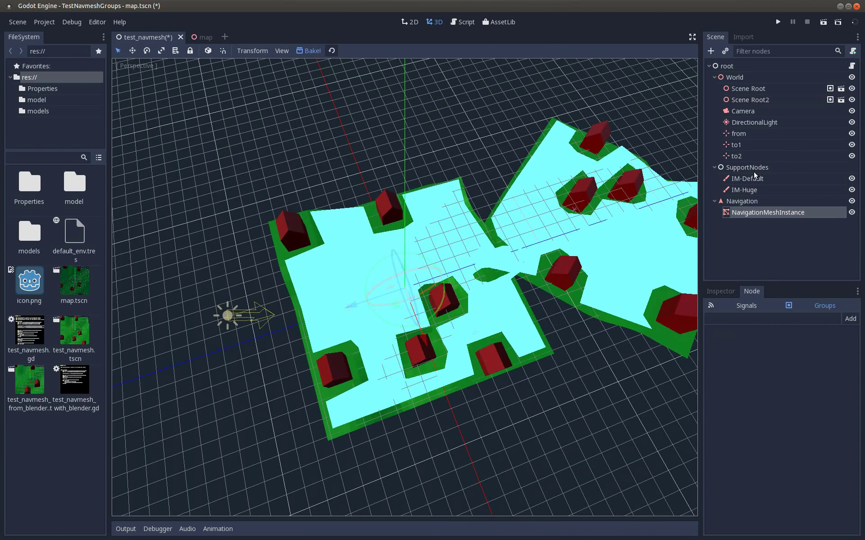
# Switch Bake Mode Type to group explicit and rebake, leaving no navmesh on the terrain.
pyautogui.click(721, 292)
pyautogui.click(819, 382)
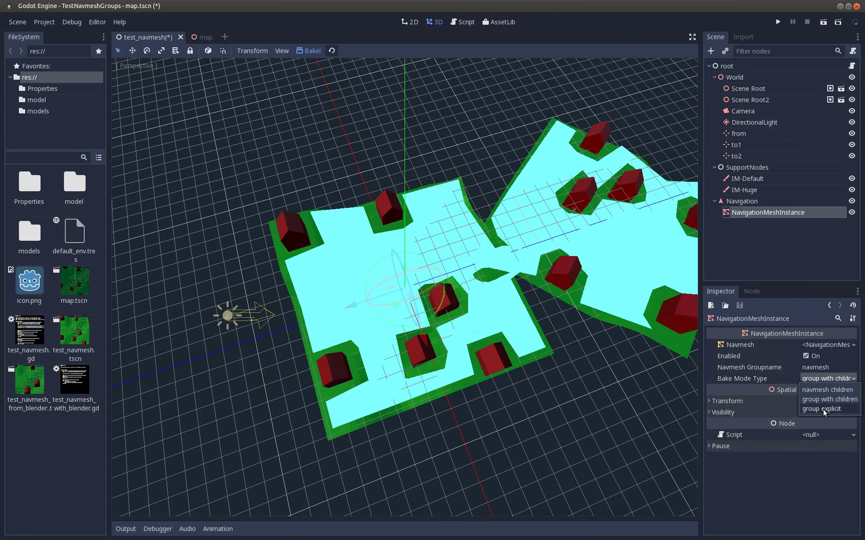
pyautogui.click(823, 410)
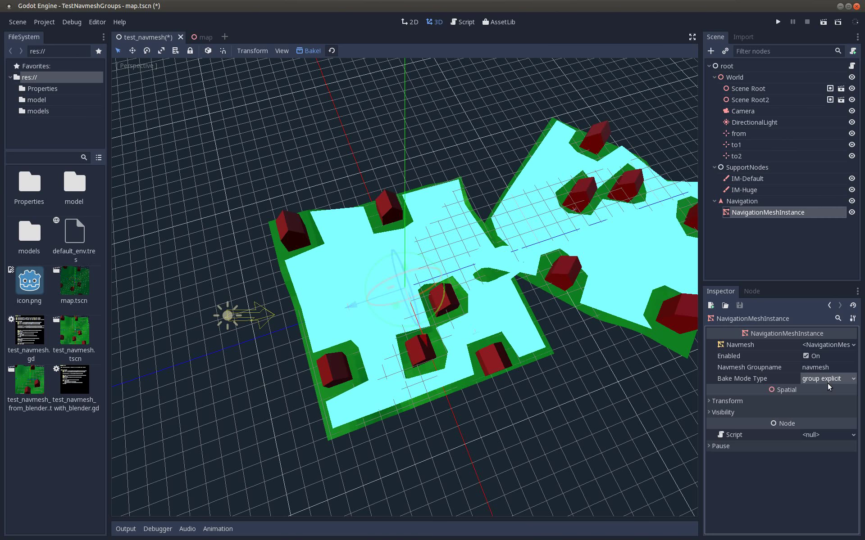
pyautogui.click(308, 50)
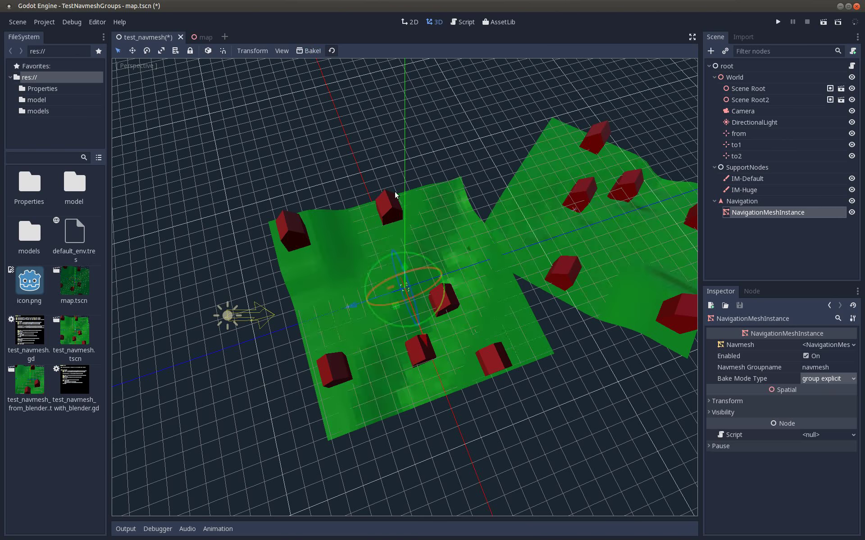
pyautogui.moveTo(394, 191); pyautogui.dragTo(379, 185, button='middle')
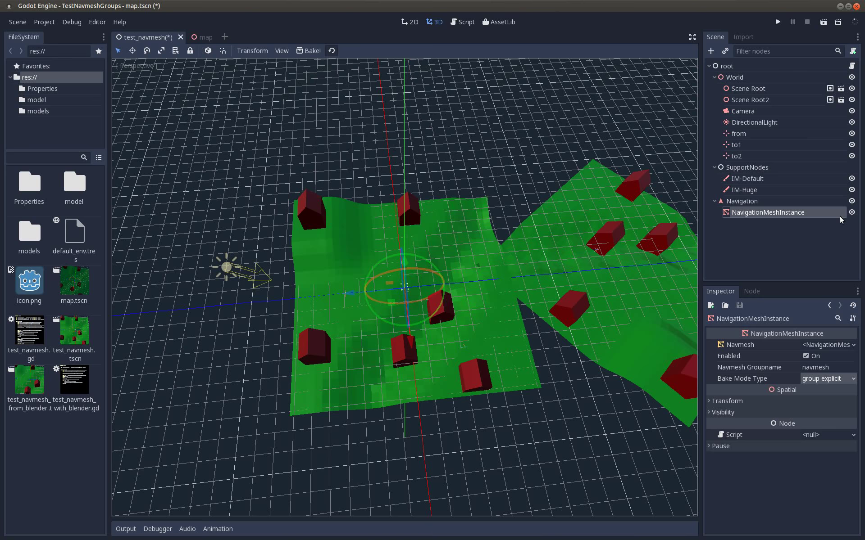
# In the map scene, add the ground and house nodes to the 'navmesh' group.
pyautogui.click(841, 90)
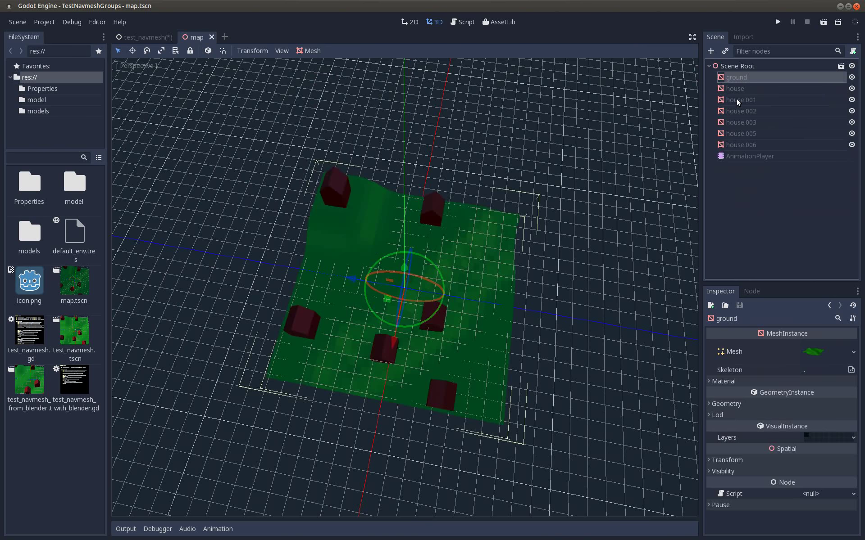
pyautogui.click(753, 292)
pyautogui.click(780, 320)
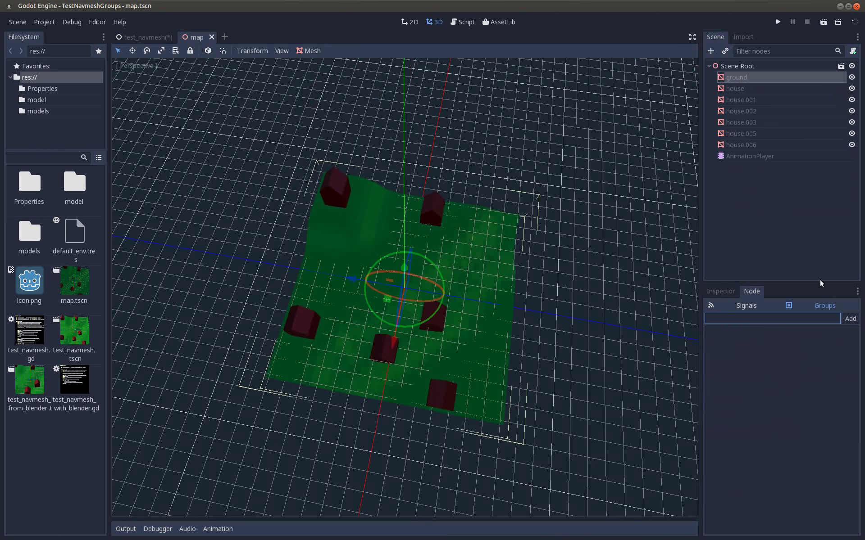
pyautogui.write('navmesh')
pyautogui.press('Return')
pyautogui.click(727, 89)
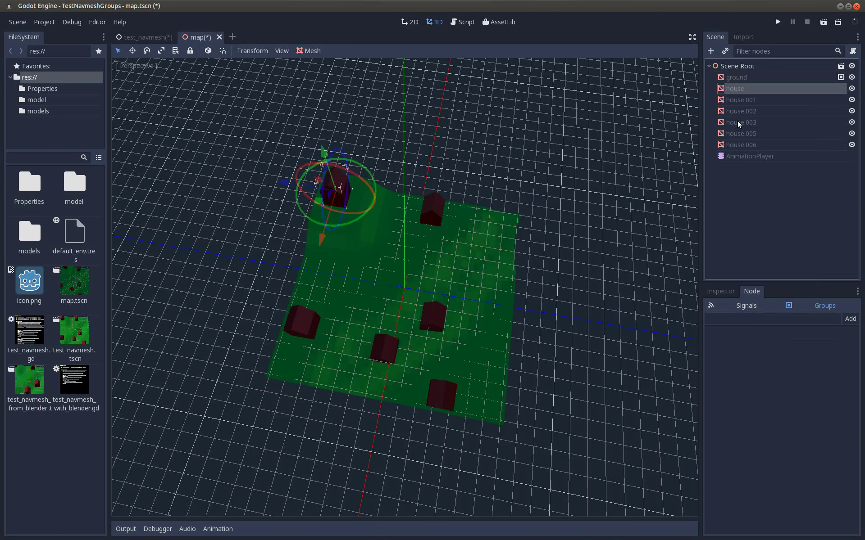
pyautogui.click(829, 319)
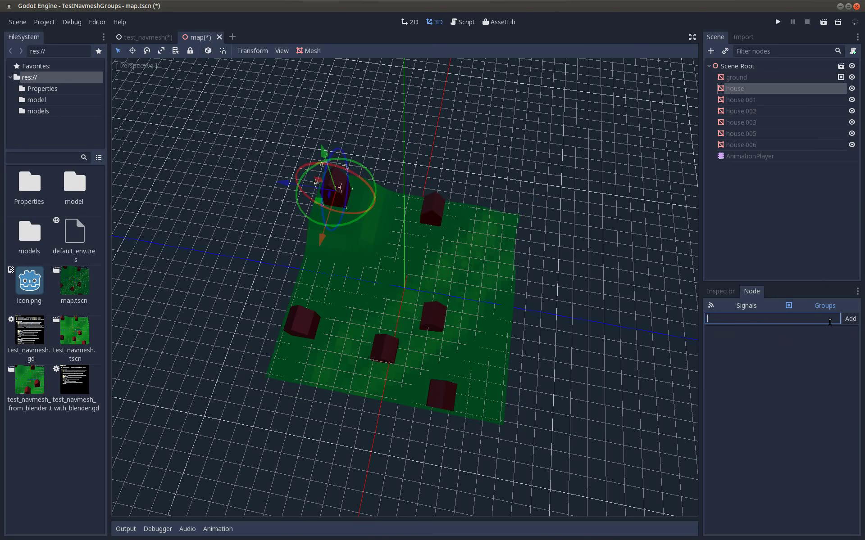
pyautogui.write('navmesh')
pyautogui.press('Return')
# Add house.003 to the 'navmesh' group, save the map scene, and return to test_navmesh.
pyautogui.click(746, 122)
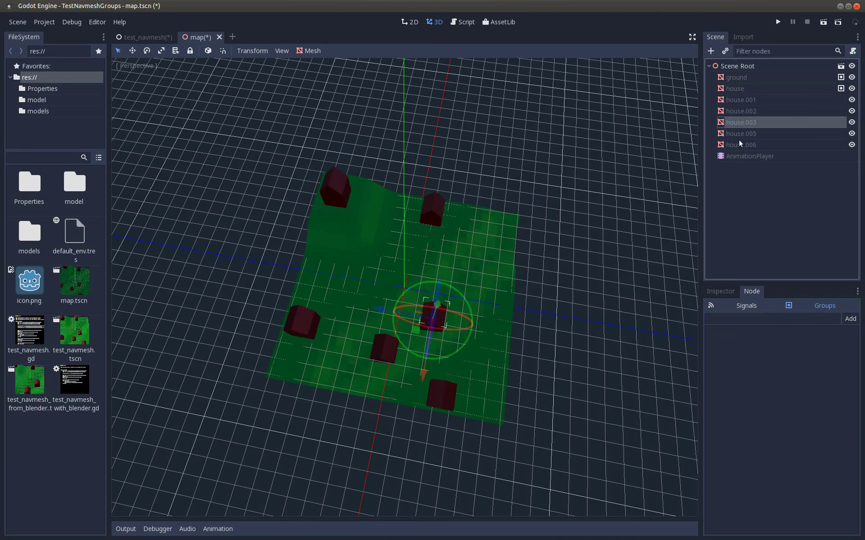
pyautogui.click(740, 320)
pyautogui.write('anvmesh')
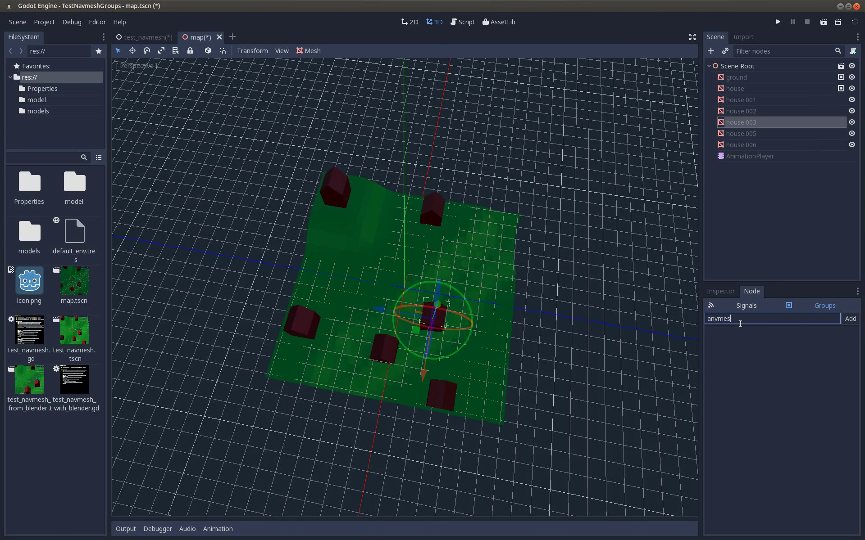
pyautogui.press('BackSpace')
pyautogui.press('BackSpace')
pyautogui.press('BackSpace')
pyautogui.press('BackSpace')
pyautogui.press('BackSpace')
pyautogui.press('BackSpace')
pyautogui.press('BackSpace')
pyautogui.write('navmehs')
pyautogui.press('BackSpace')
pyautogui.press('BackSpace')
pyautogui.write('sh')
pyautogui.press('Return')
pyautogui.hotkey('ctrl', 's')
pyautogui.hotkey('ctrl', 'Tab')
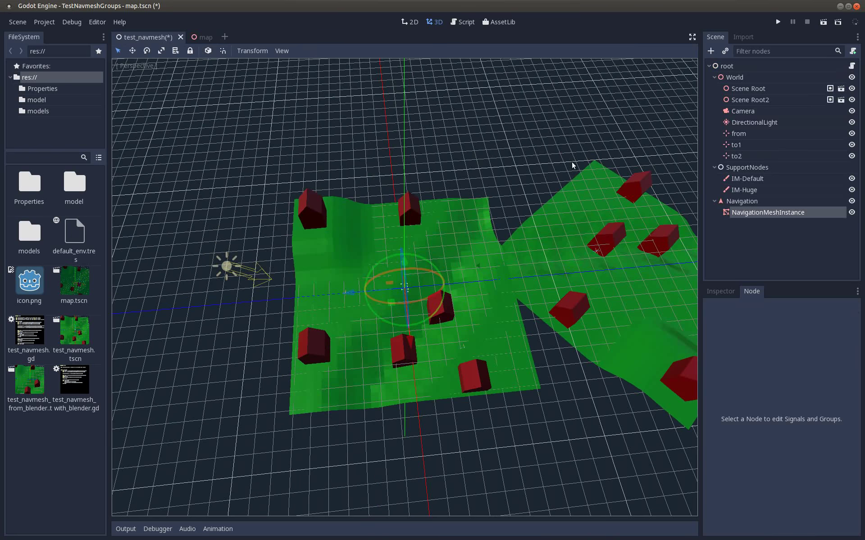
# Rebake the NavigationMeshInstance from the grouped ground and houses and inspect the result.
pyautogui.click(770, 213)
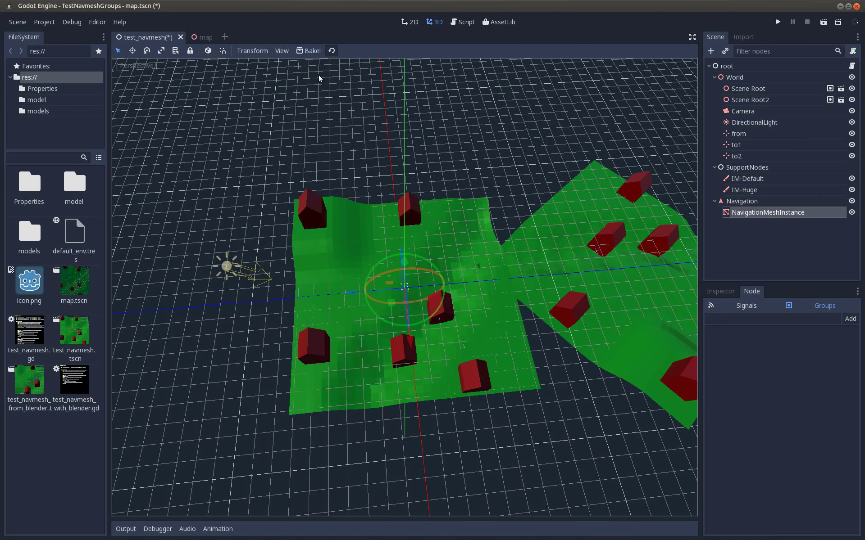
pyautogui.click(311, 51)
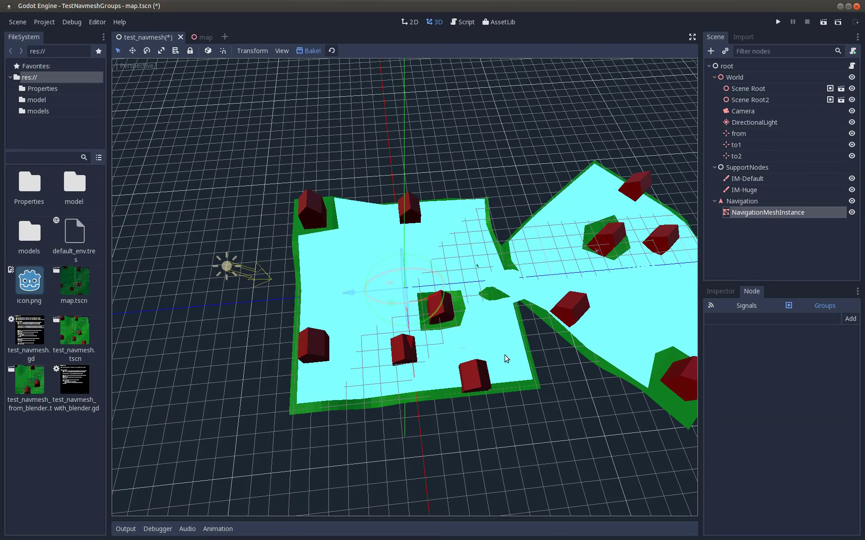
pyautogui.moveTo(505, 358); pyautogui.dragTo(528, 338, button='middle')
pyautogui.moveTo(556, 293); pyautogui.dragTo(522, 324, button='middle')
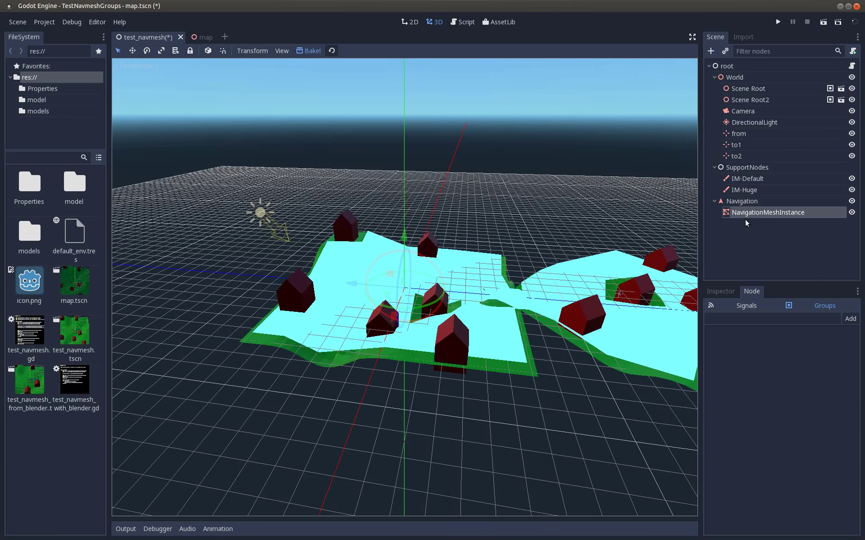
pyautogui.click(740, 201)
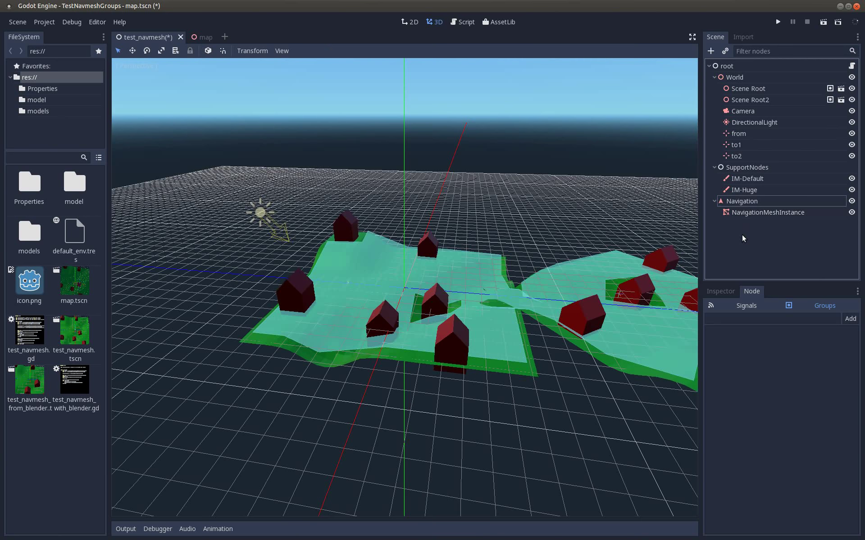
# Add a second Navigation node under root and rename it 'Navigation-Huge-agent'.
pyautogui.click(731, 67)
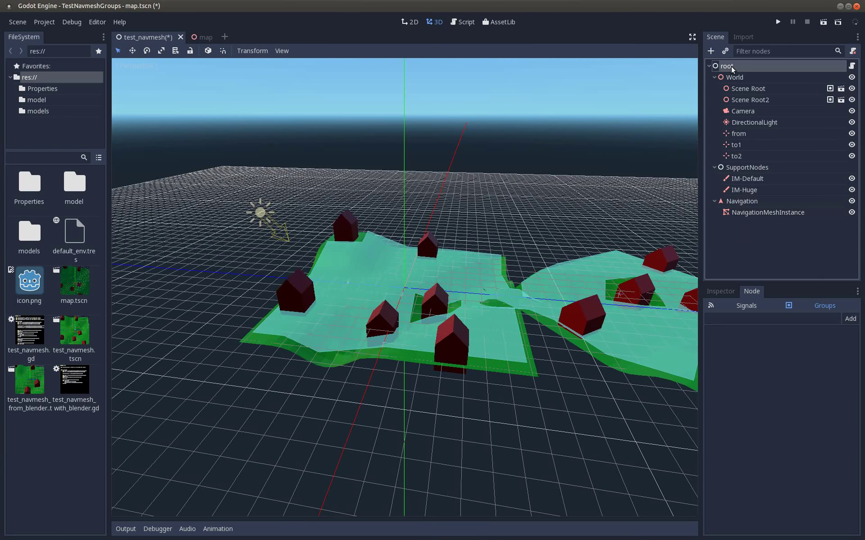
pyautogui.rightClick(731, 67)
pyautogui.click(750, 92)
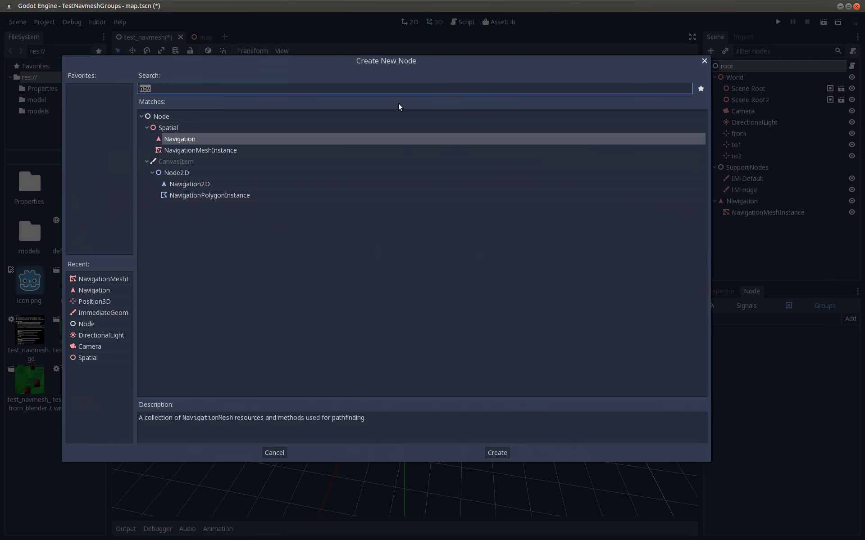
pyautogui.doubleClick(176, 139)
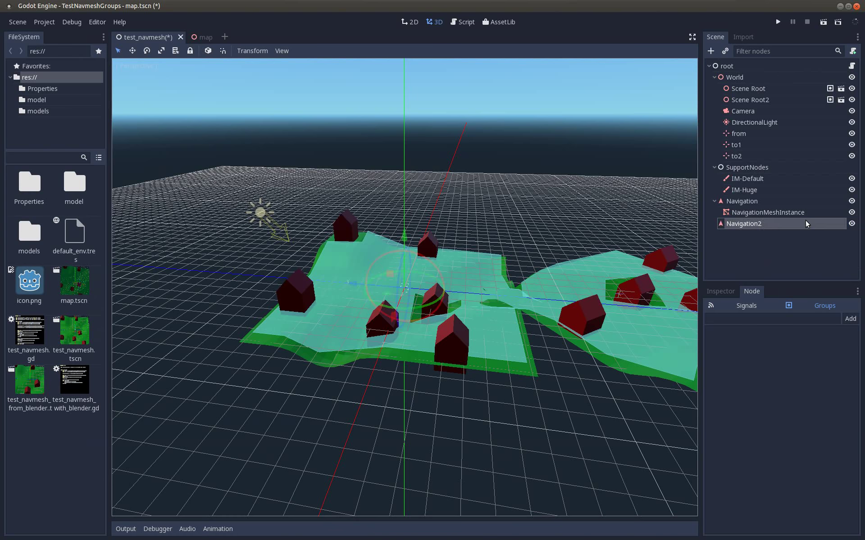
pyautogui.doubleClick(763, 224)
pyautogui.write('N')
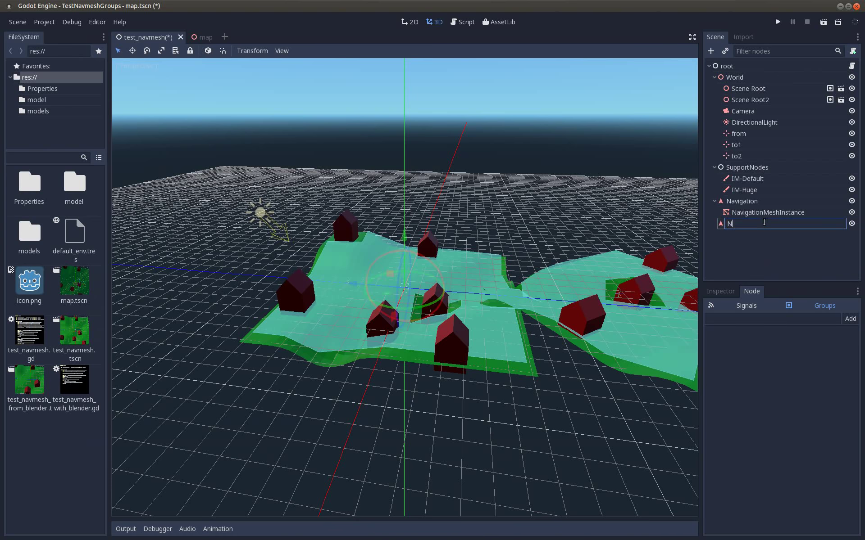
pyautogui.write('avigation-Huge-agent')
pyautogui.press('Return')
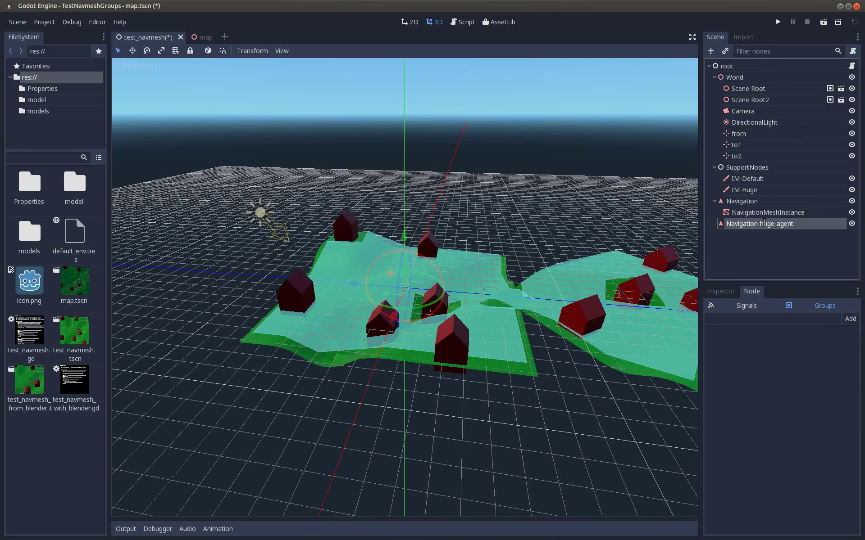
# Add a NavigationMeshInstance child under Navigation-Huge-agent.
pyautogui.rightClick(740, 226)
pyautogui.click(743, 229)
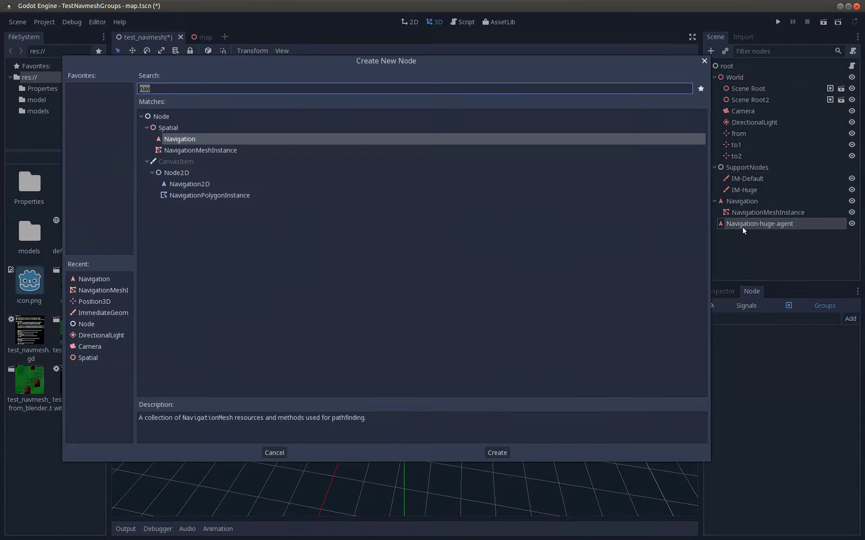
pyautogui.doubleClick(212, 150)
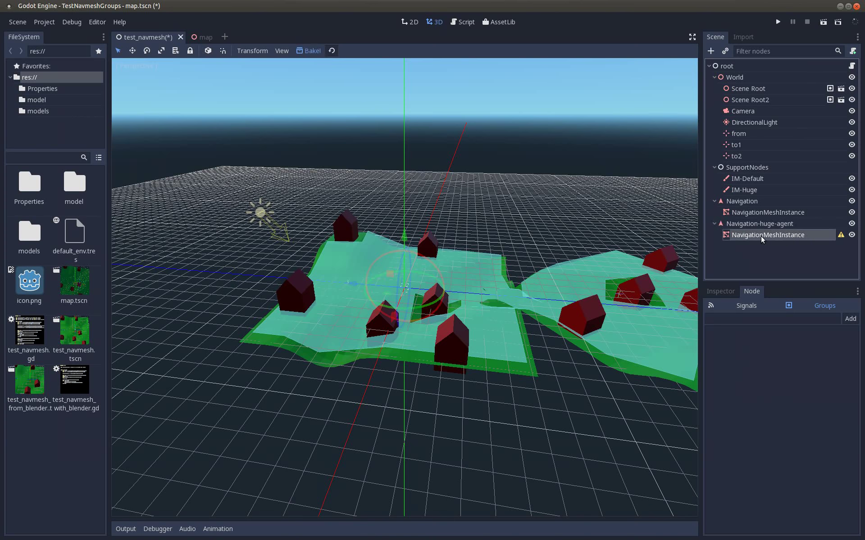
# Give the new NavigationMeshInstance its own new NavigationMesh resource.
pyautogui.click(715, 292)
pyautogui.click(815, 346)
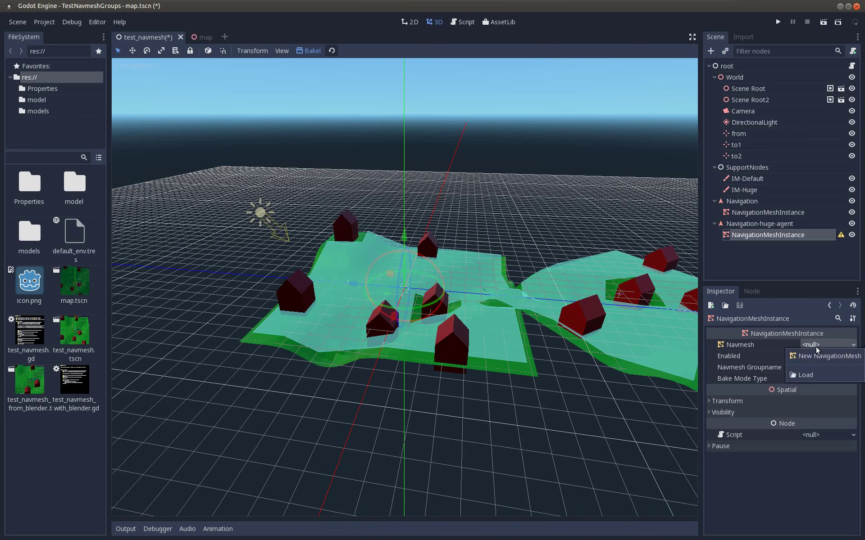
pyautogui.click(816, 355)
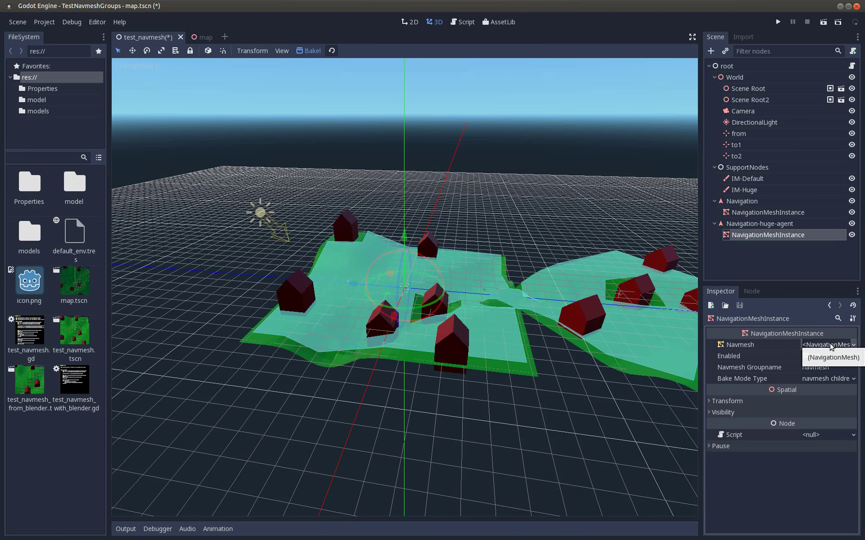
# Raise the NavigationMesh Agent Radius from 0.6 to 1.5.
pyautogui.click(830, 345)
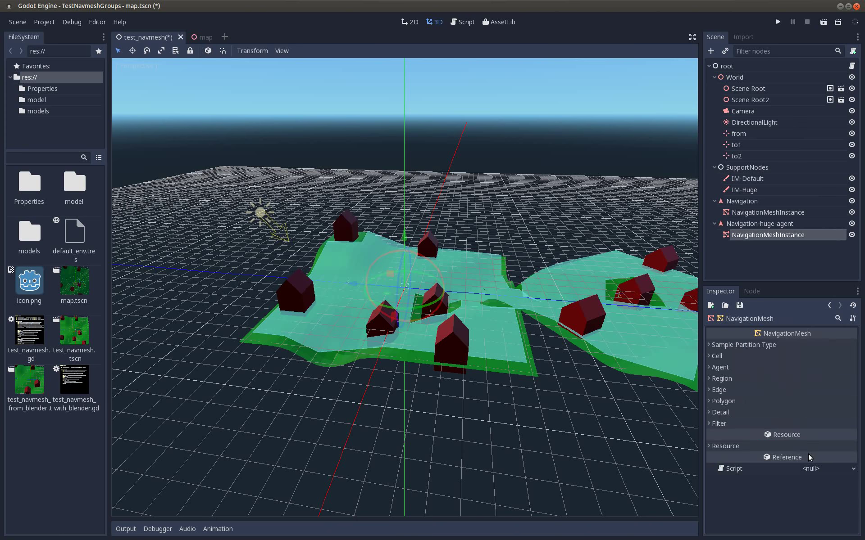
pyautogui.click(711, 369)
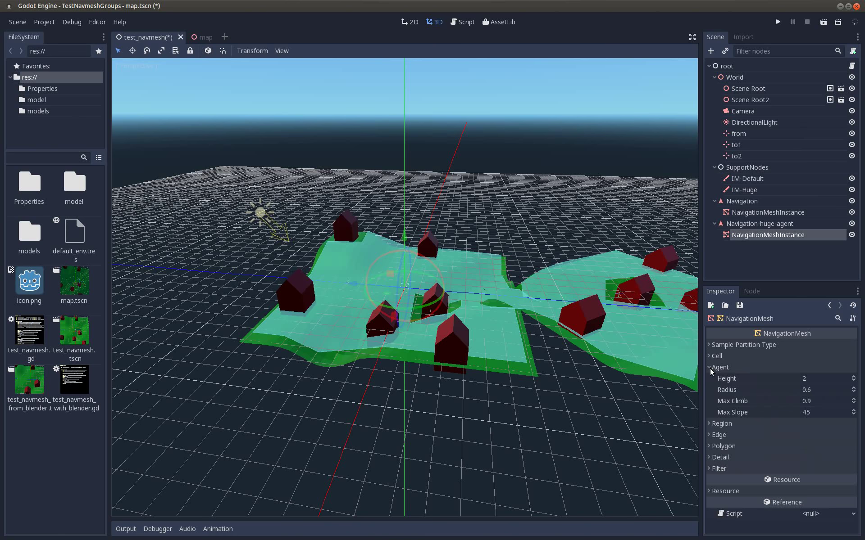
pyautogui.click(820, 390)
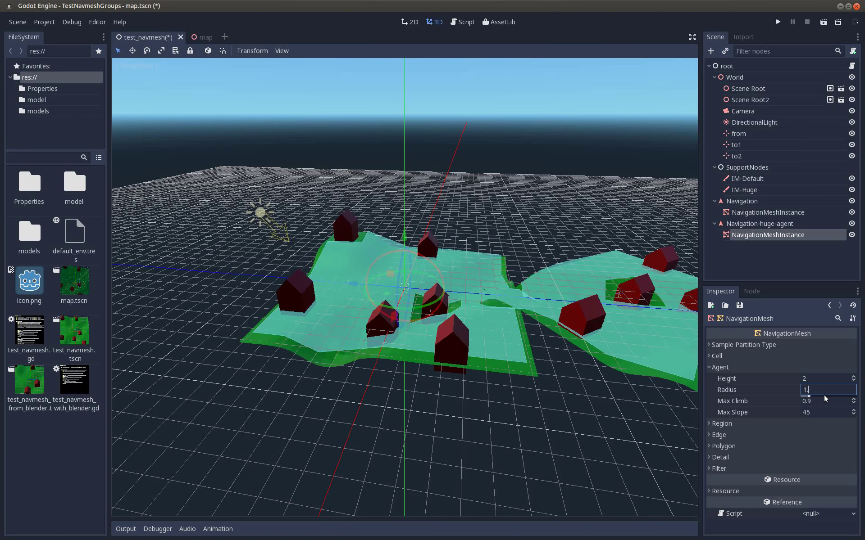
pyautogui.press('Return')
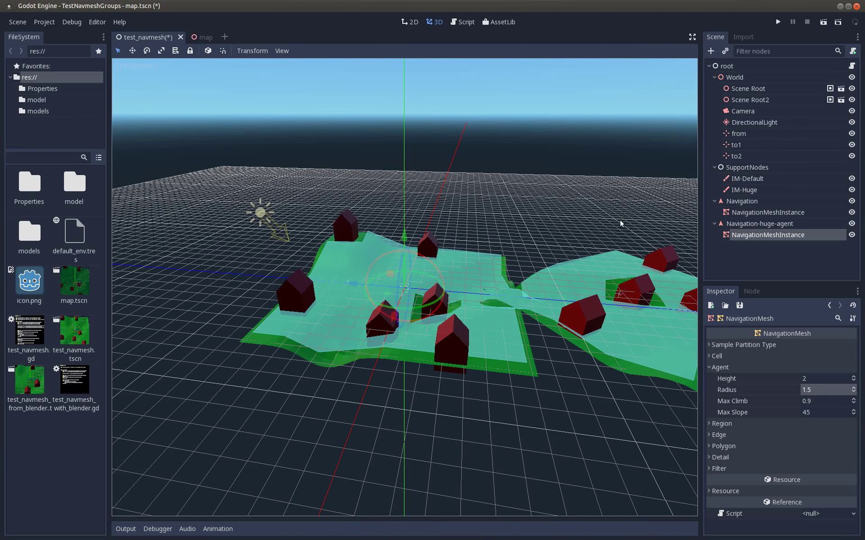
pyautogui.click(829, 306)
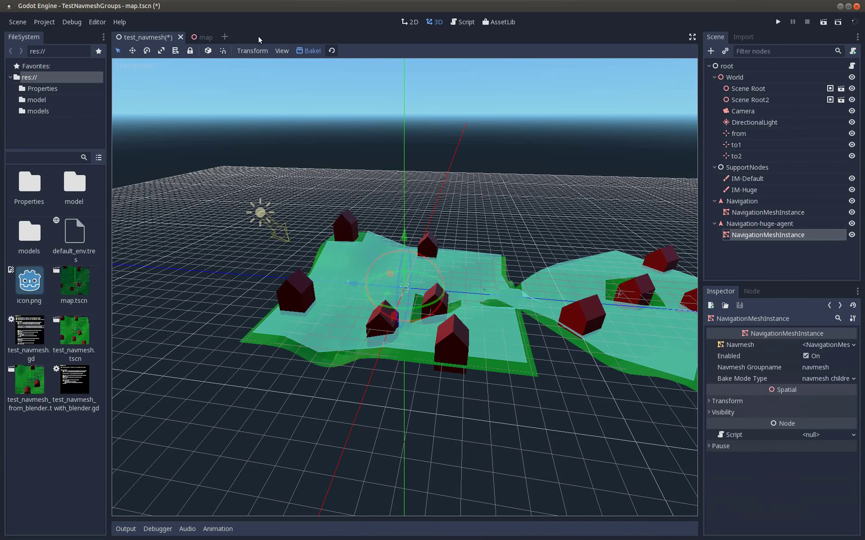
# Bake the huge-agent navigation mesh and inspect it across both terrain patches.
pyautogui.click(310, 50)
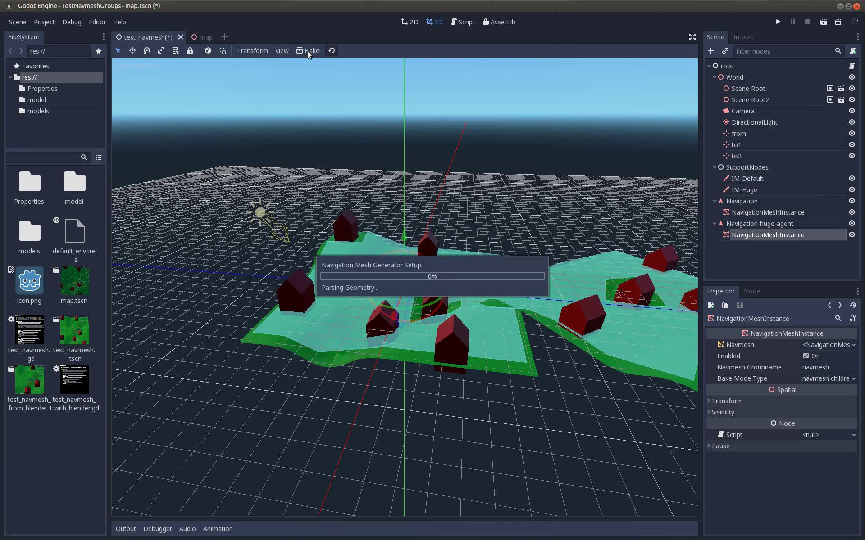
pyautogui.moveTo(427, 135); pyautogui.dragTo(494, 181, button='middle')
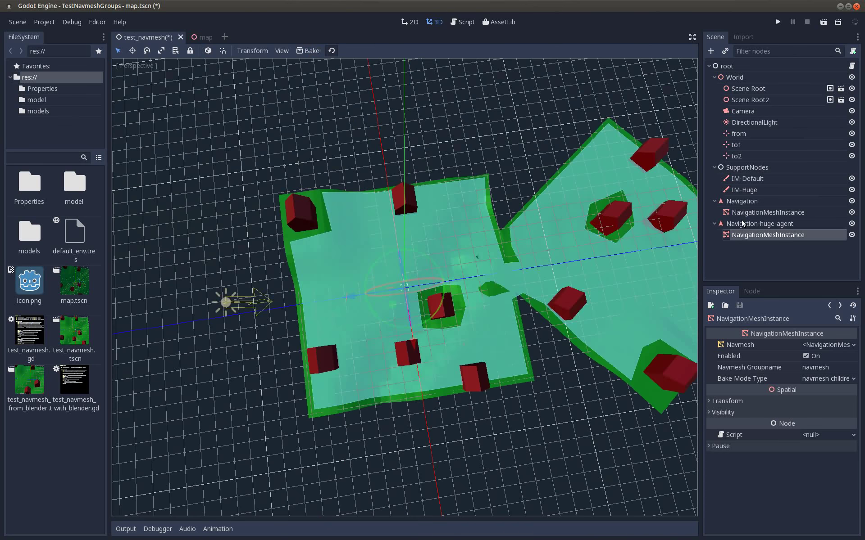
pyautogui.click(774, 226)
pyautogui.click(772, 235)
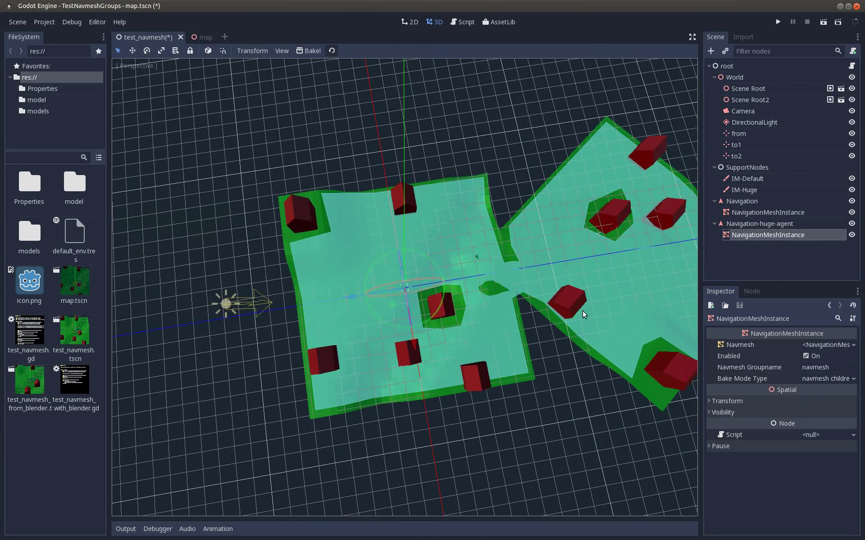
pyautogui.moveTo(583, 311); pyautogui.dragTo(546, 262, button='middle')
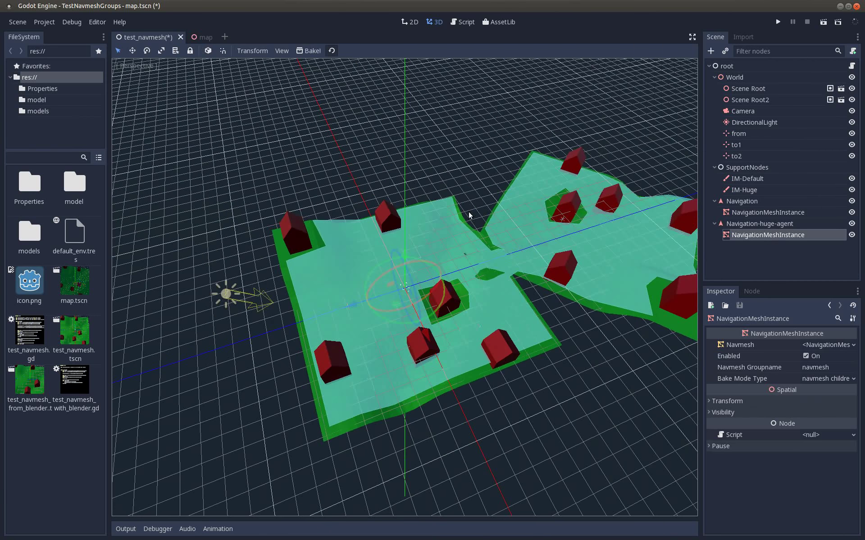
pyautogui.moveTo(452, 232); pyautogui.dragTo(521, 242, button='middle')
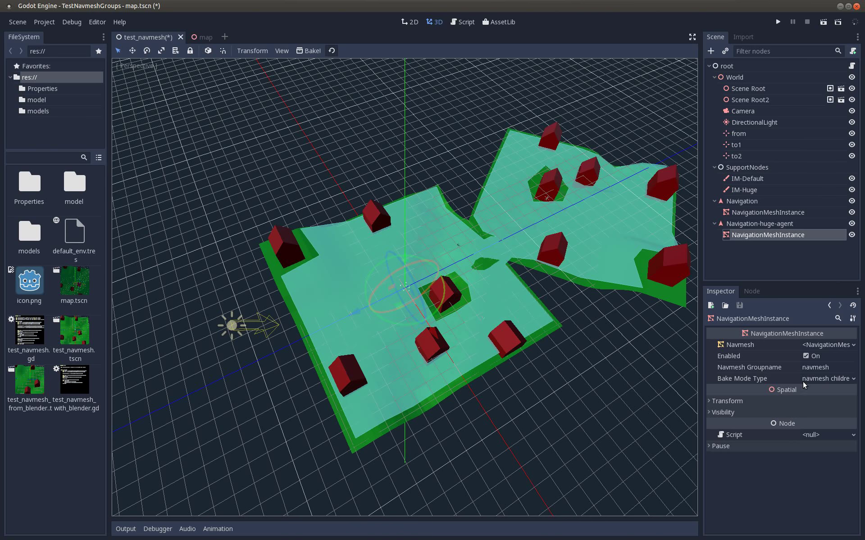
# Set the huge-agent navmesh's Bake Mode to group with children and rebake it.
pyautogui.click(847, 380)
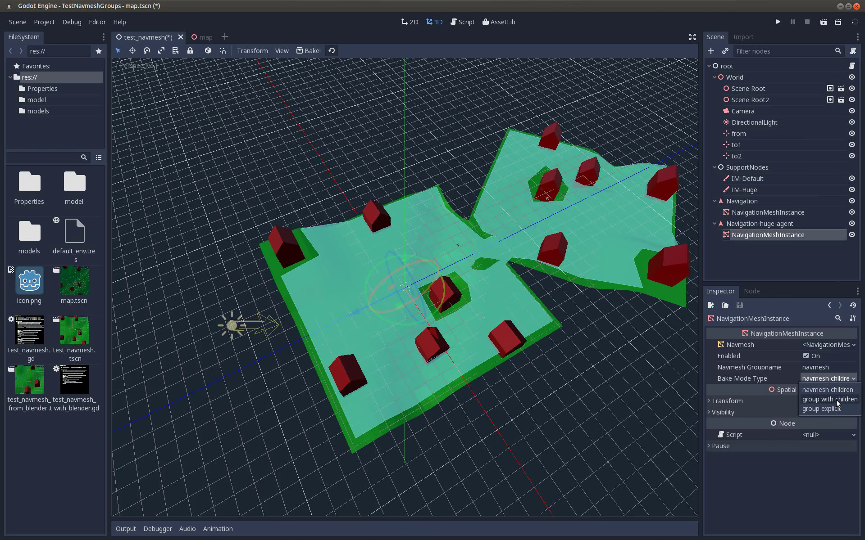
pyautogui.click(836, 400)
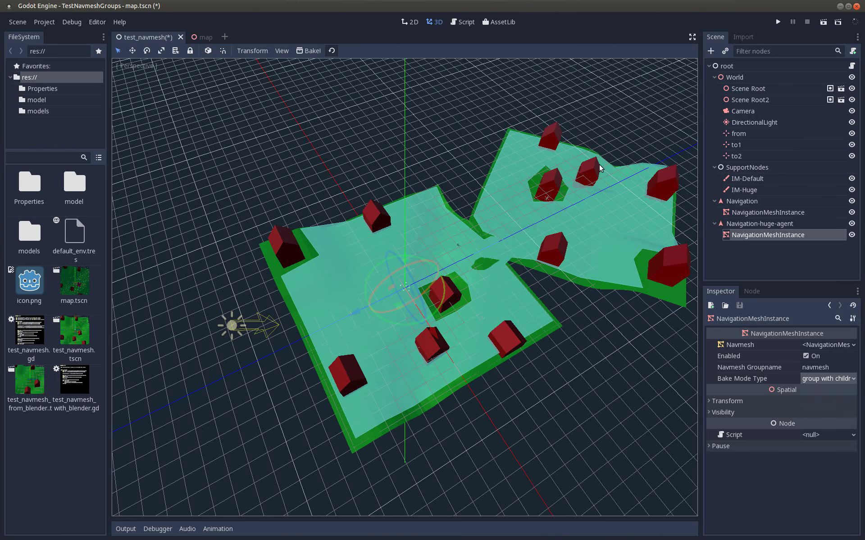
pyautogui.click(312, 52)
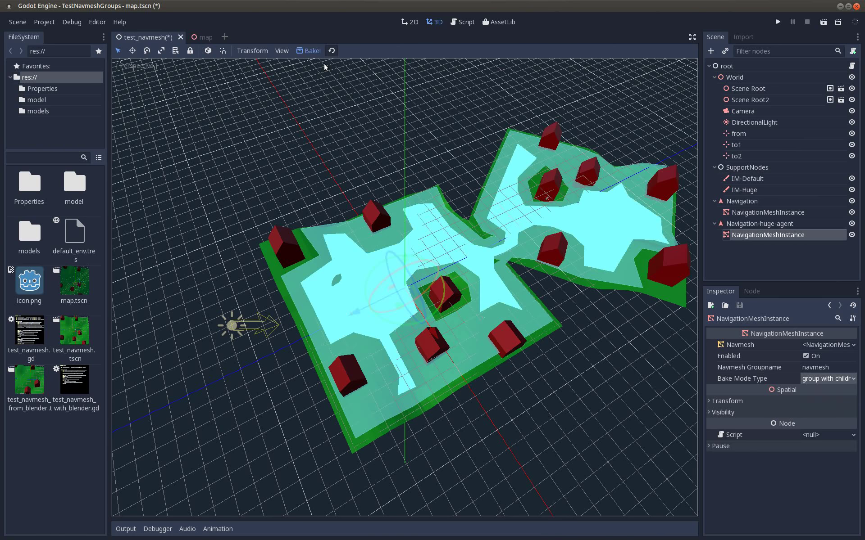
# Compare the Navigation-huge-agent navmesh with the original Navigation navmesh over the terrain.
pyautogui.moveTo(508, 193); pyautogui.dragTo(459, 266, button='middle')
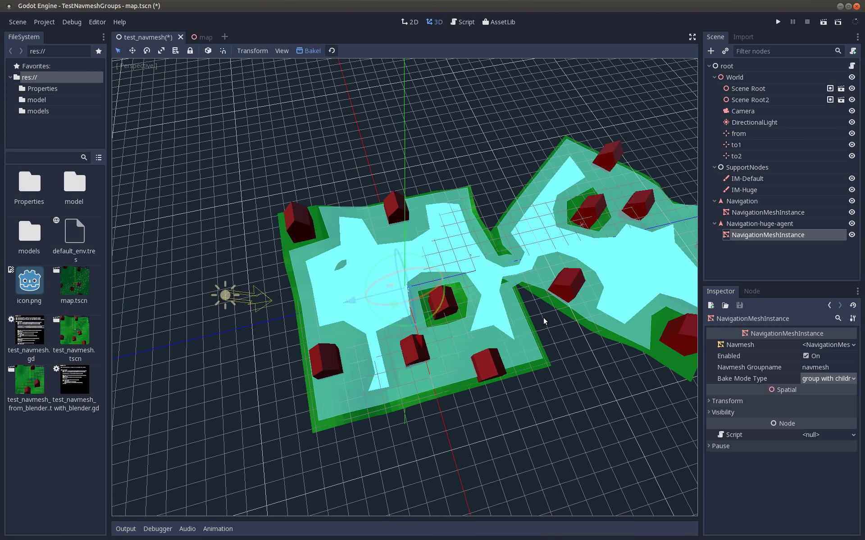
pyautogui.click(742, 224)
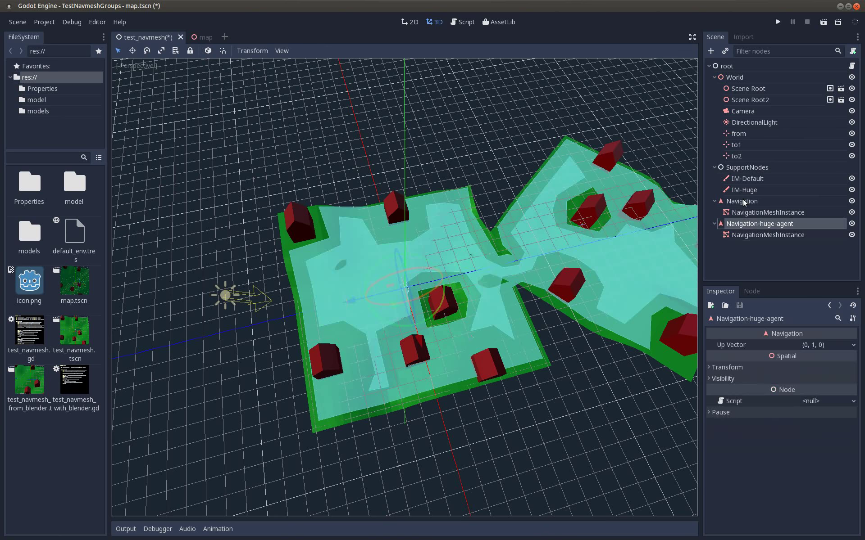
pyautogui.click(743, 201)
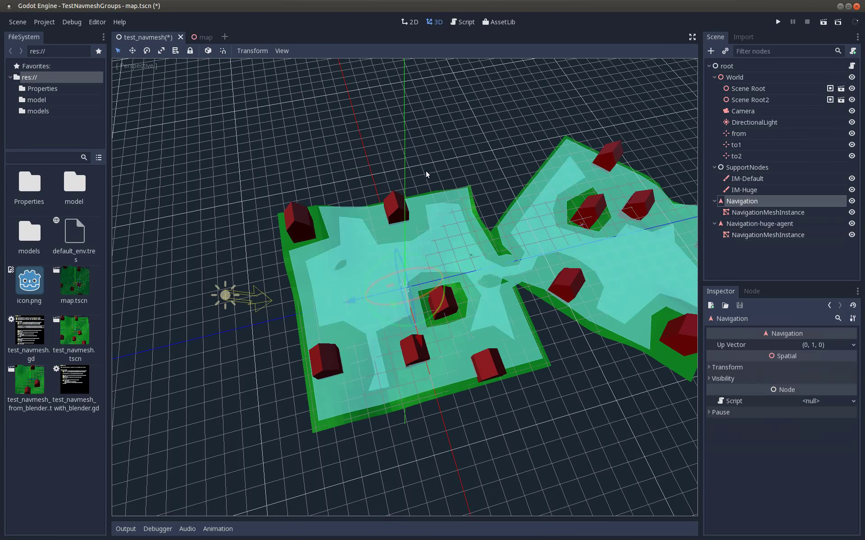